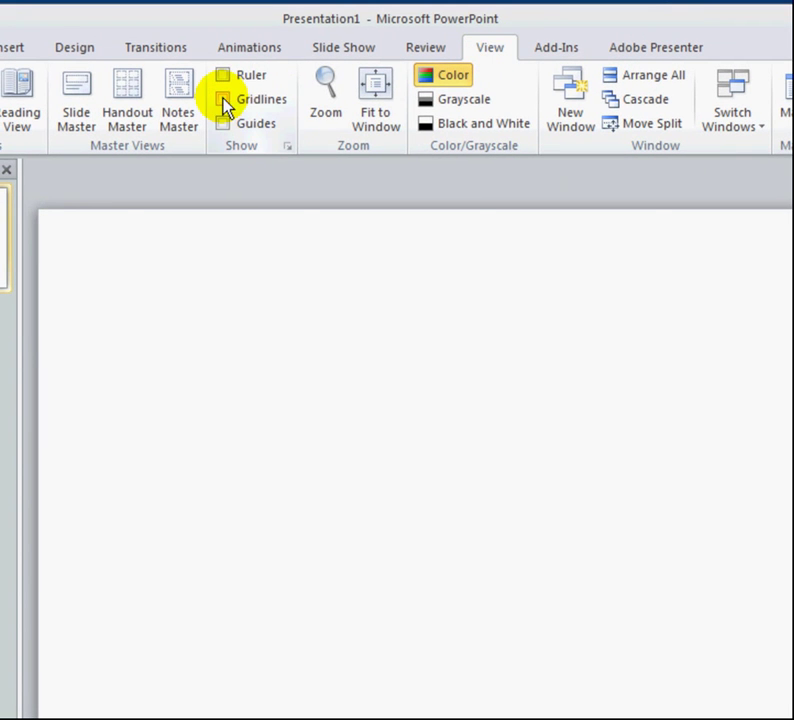
# Step: Show the slide gridlines and draw a wide text box near the top of the slide
pyautogui.click(224, 102)
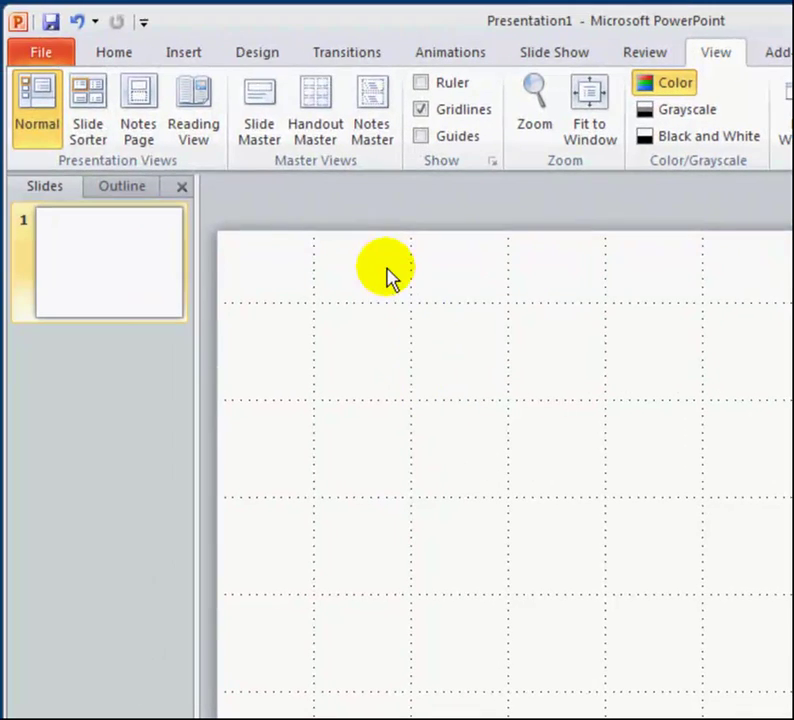
pyautogui.click(187, 52)
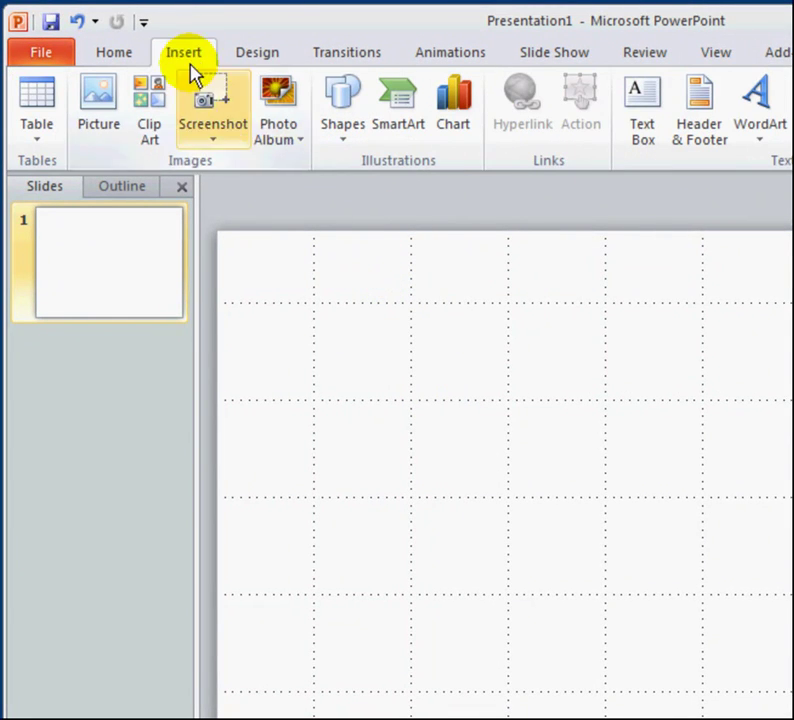
pyautogui.click(640, 126)
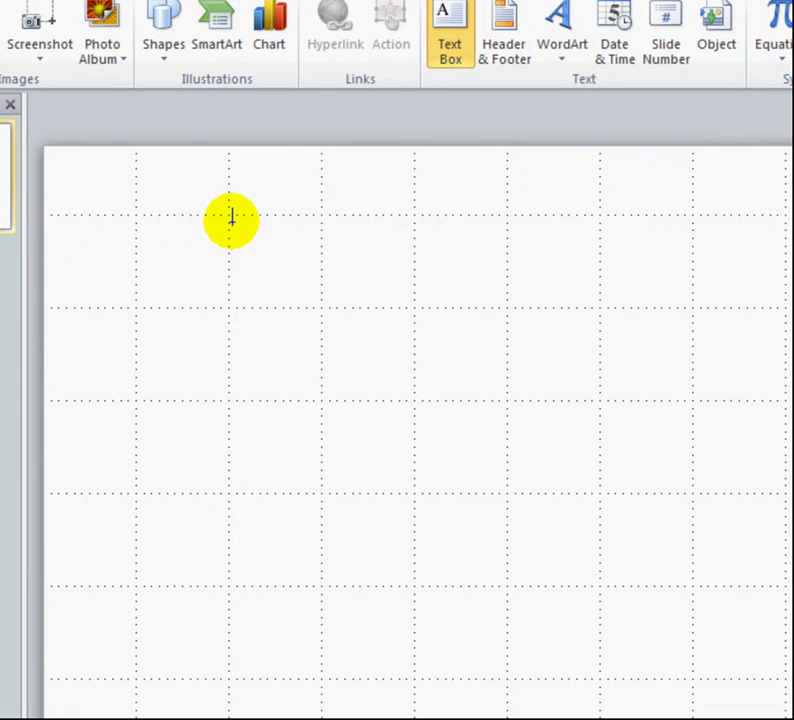
pyautogui.moveTo(232, 217)
pyautogui.mouseDown()
pyautogui.moveTo(255, 253)
pyautogui.moveTo(381, 296)
pyautogui.moveTo(539, 303)
pyautogui.mouseUp()
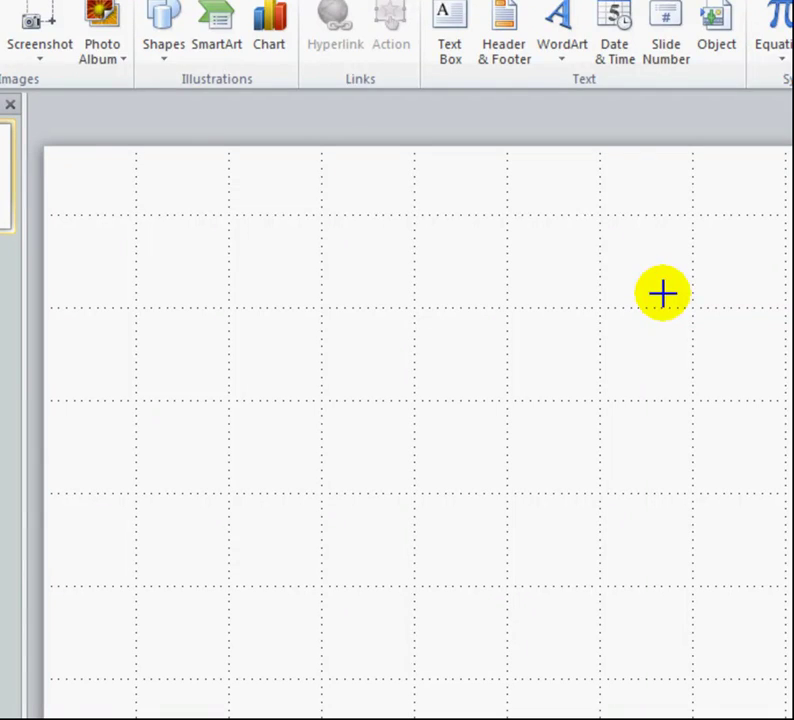
pyautogui.moveTo(662, 292); pyautogui.dragTo(660, 298)
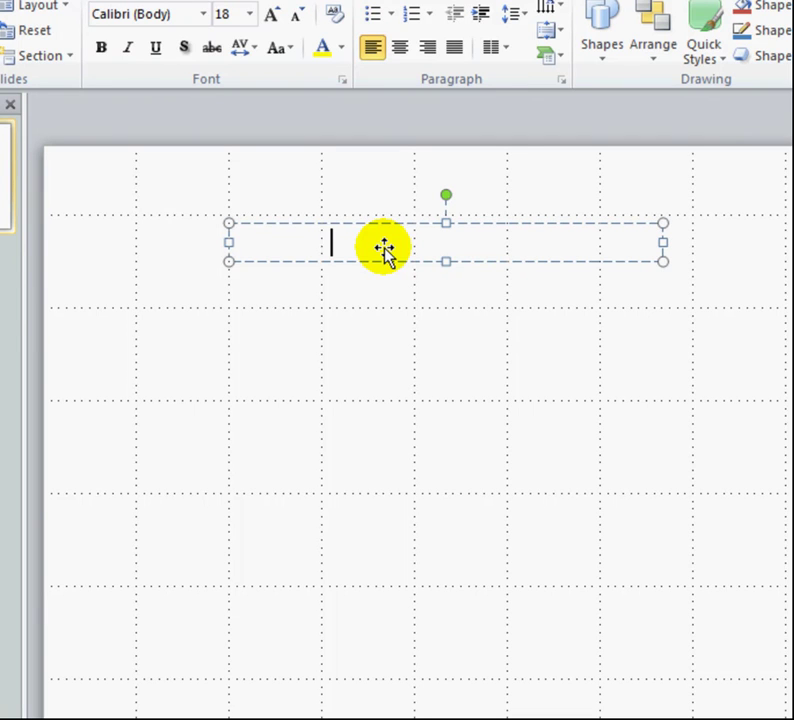
# Step: Enter the title "London Restaurants" in the text box, with "Your guide to good eats" indented further on the line below
pyautogui.write('ond')
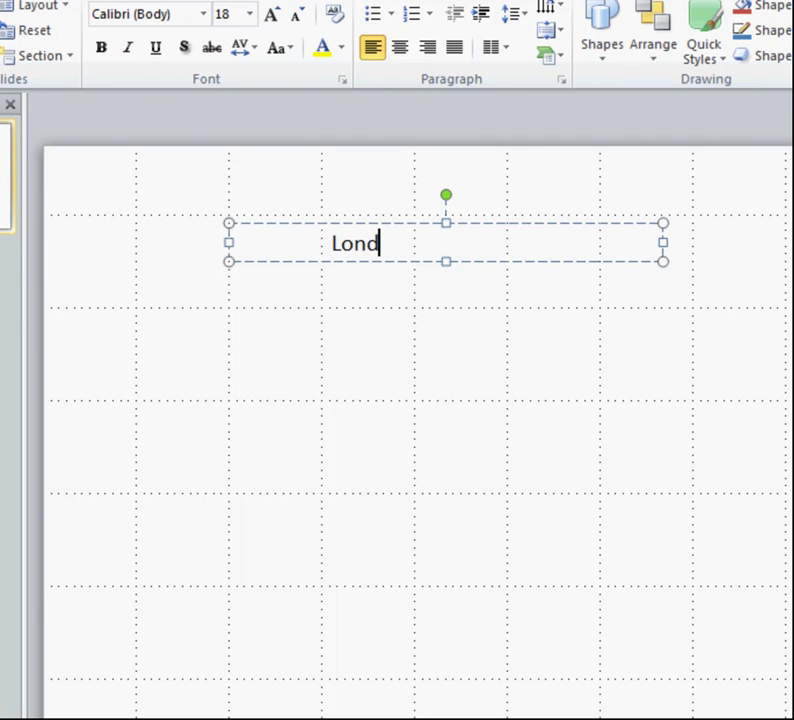
pyautogui.write('on Res')
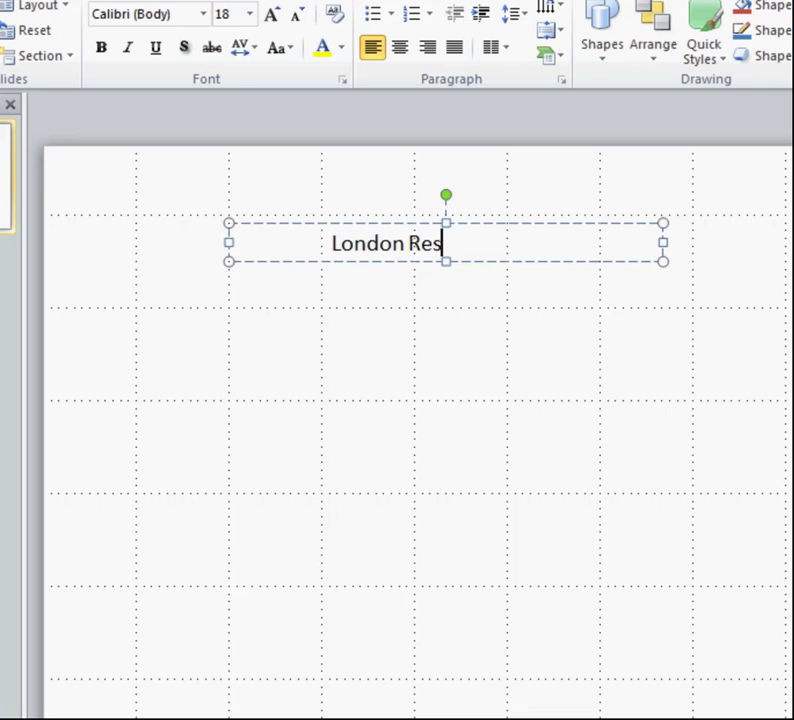
pyautogui.write('tah')
pyautogui.press('BackSpace')
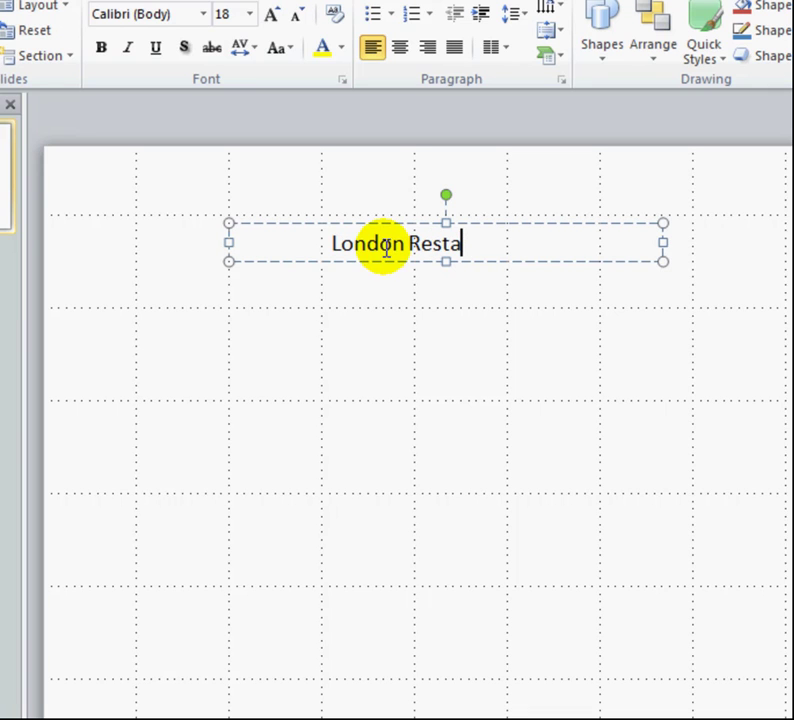
pyautogui.write('ur')
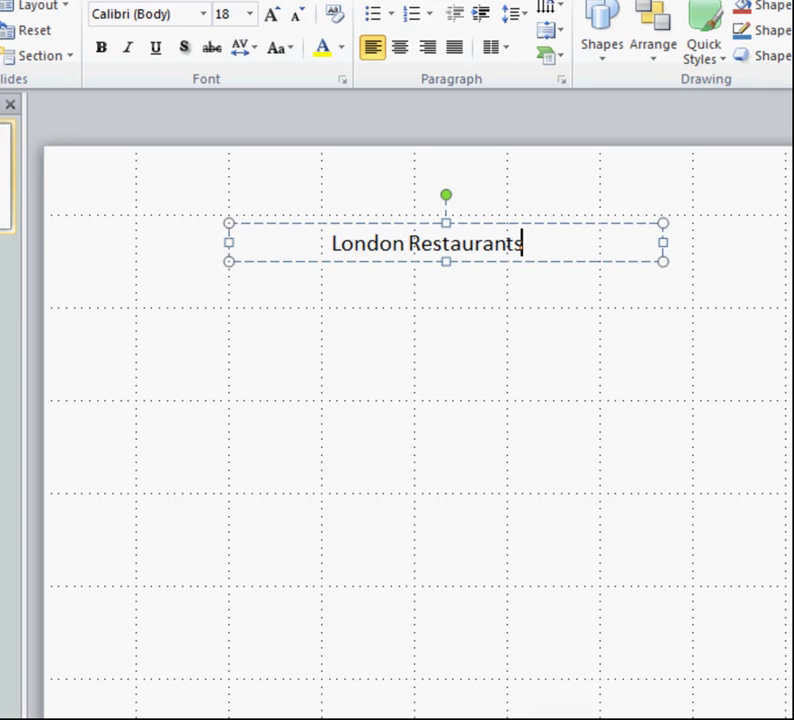
pyautogui.write('ants')
pyautogui.press('Return')
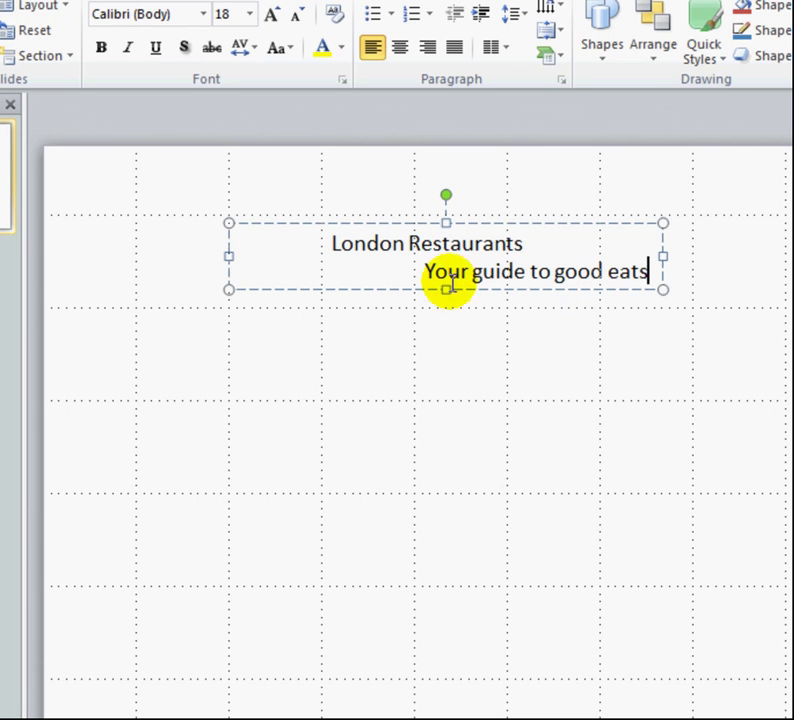
# Step: Make the tagline "Your guide to good eats" italic and set its font size to 12
pyautogui.moveTo(420, 270); pyautogui.dragTo(645, 270)
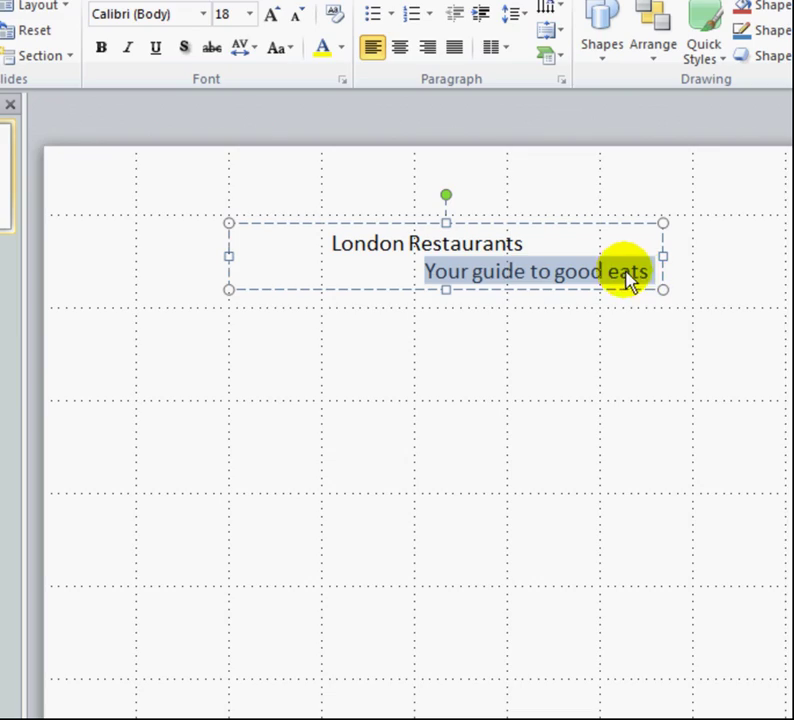
pyautogui.rightClick(610, 277)
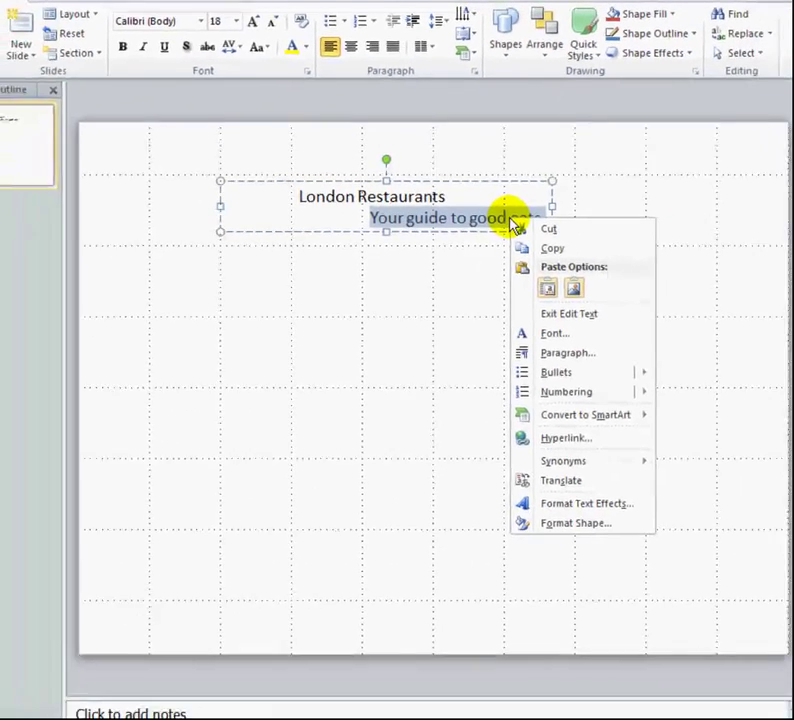
pyautogui.click(537, 188)
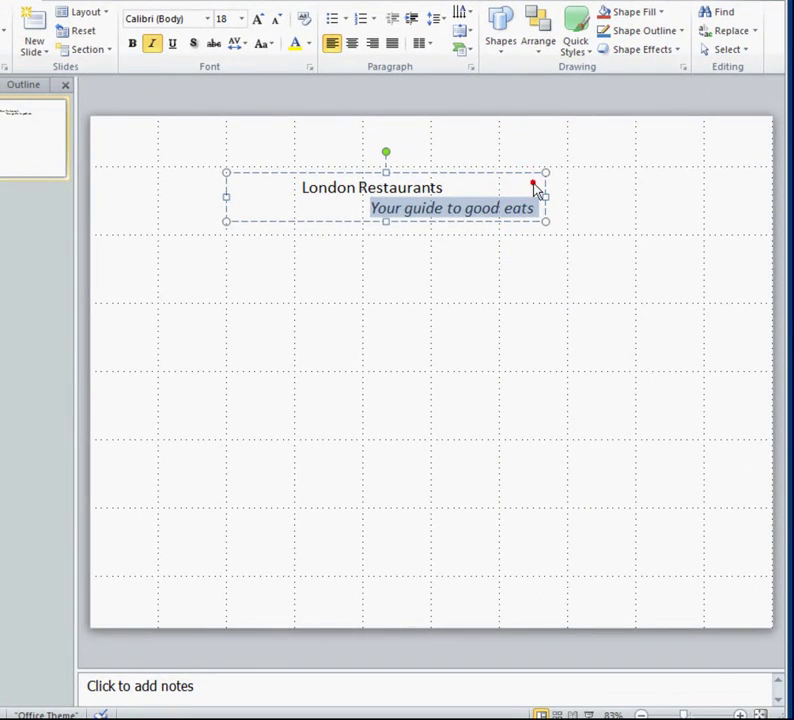
pyautogui.click(584, 164)
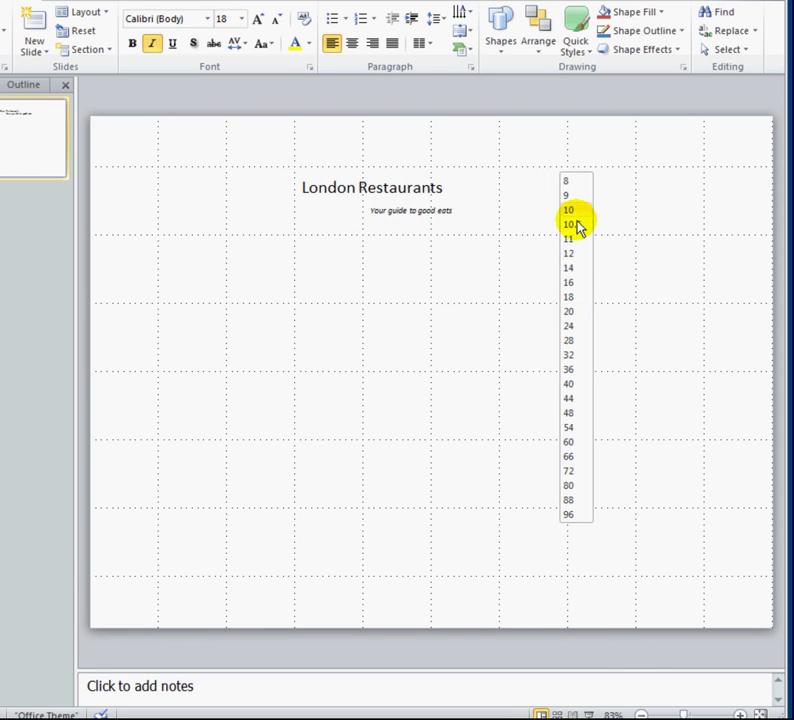
pyautogui.click(578, 254)
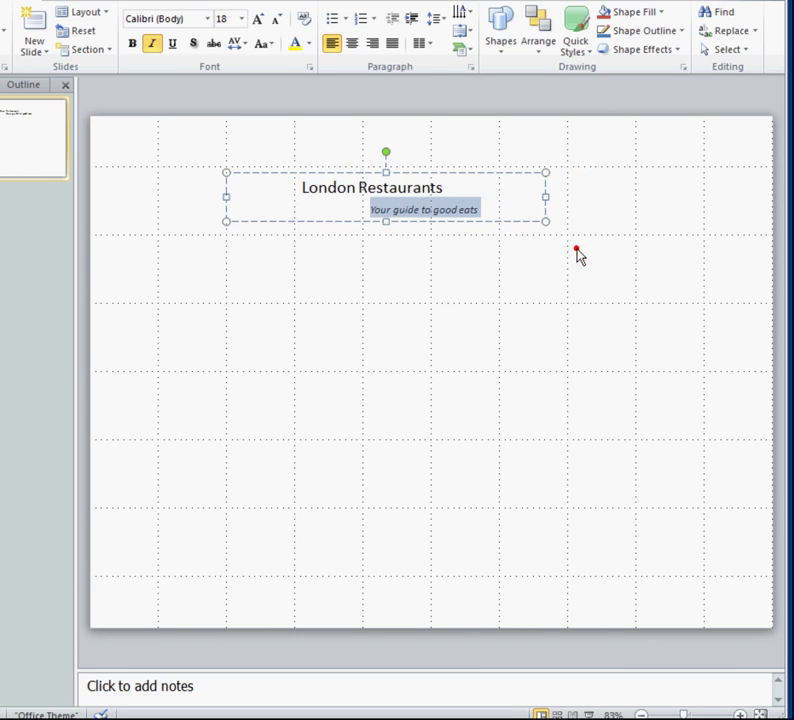
pyautogui.click(472, 209)
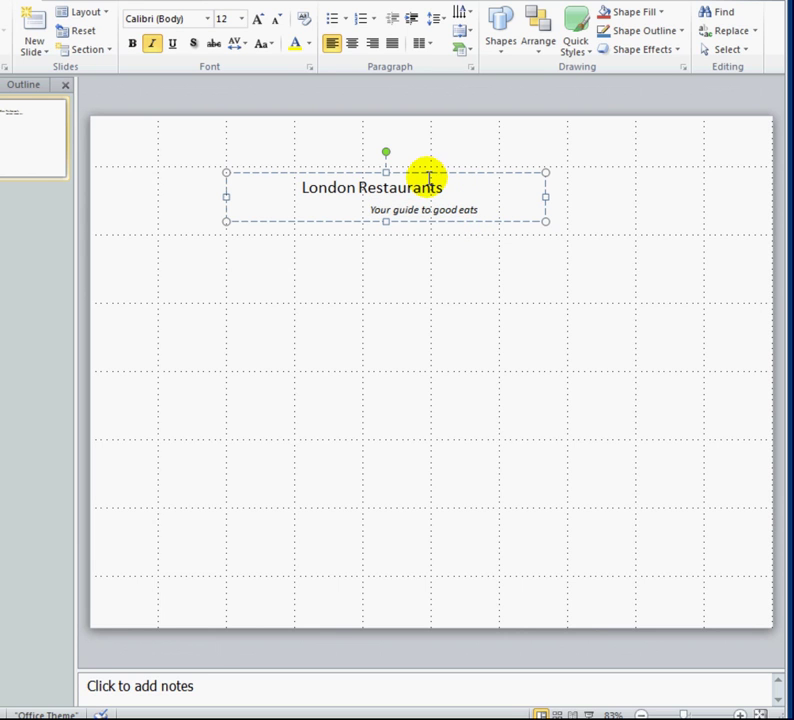
# Step: Change the font of the tagline "Your guide to good eats" to Verdana
pyautogui.click(300, 184)
pyautogui.moveTo(369, 209); pyautogui.dragTo(495, 208)
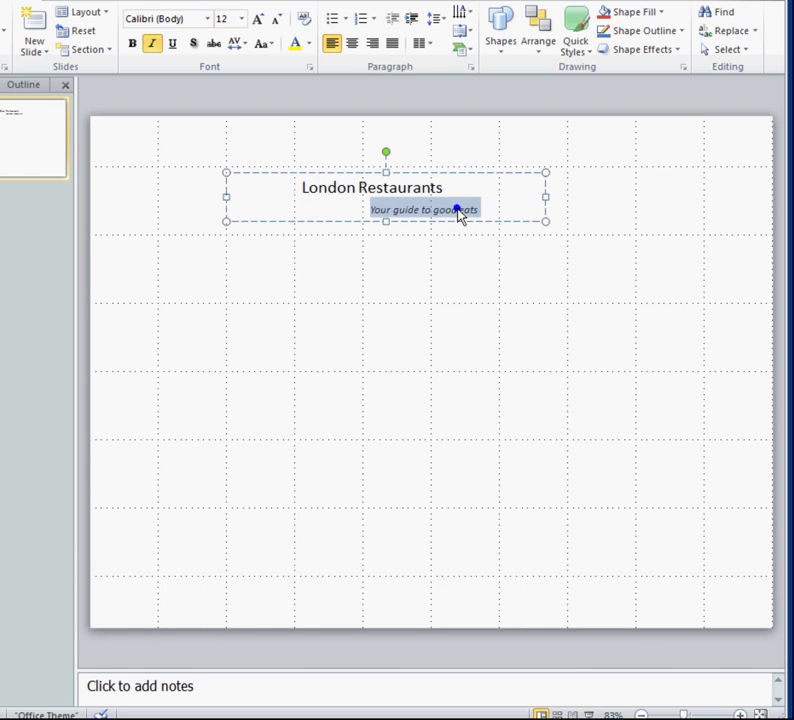
pyautogui.rightClick(457, 215)
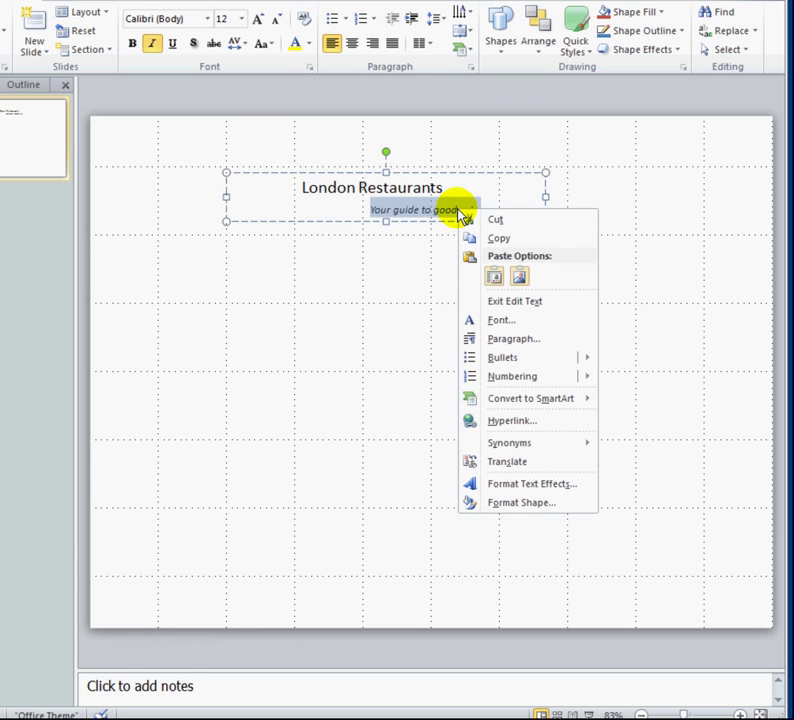
pyautogui.click(507, 170)
pyautogui.moveTo(696, 222); pyautogui.dragTo(709, 711)
pyautogui.click(512, 706)
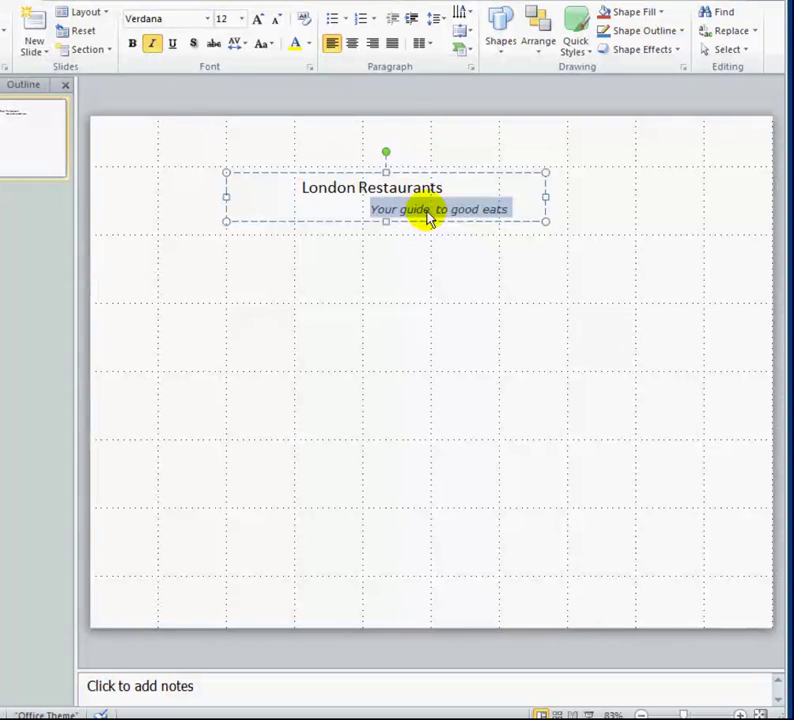
# Step: Set the title "London Restaurants" to font size 32 and widen the text box so the title fits on one line
pyautogui.click(355, 187)
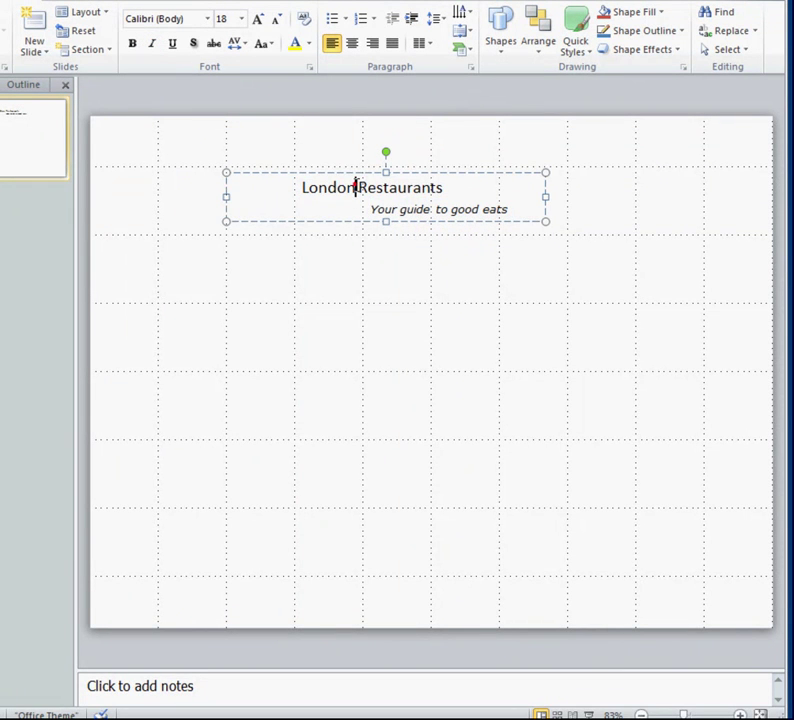
pyautogui.doubleClick(298, 186)
pyautogui.moveTo(298, 186); pyautogui.dragTo(410, 192)
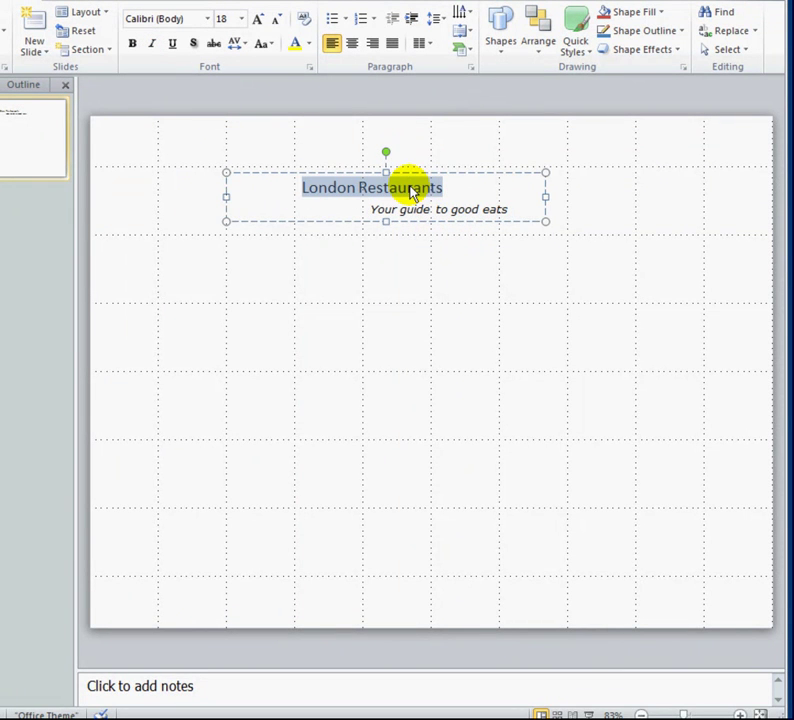
pyautogui.rightClick(412, 188)
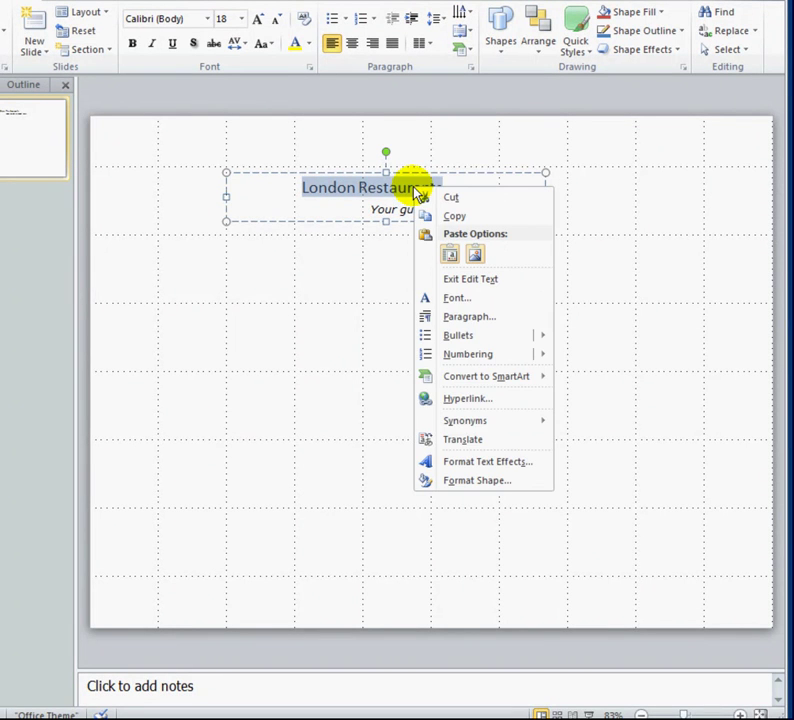
pyautogui.click(493, 146)
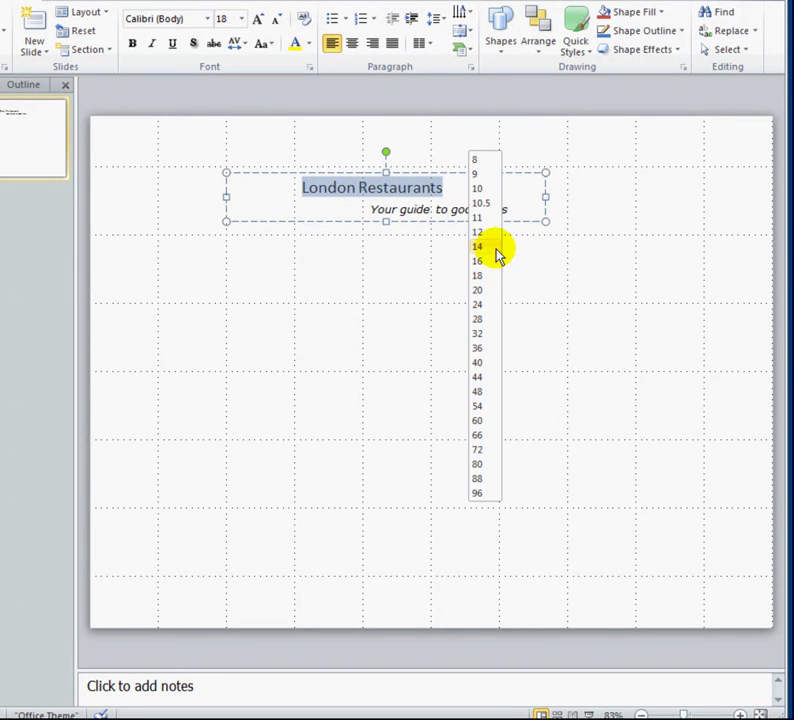
pyautogui.click(488, 334)
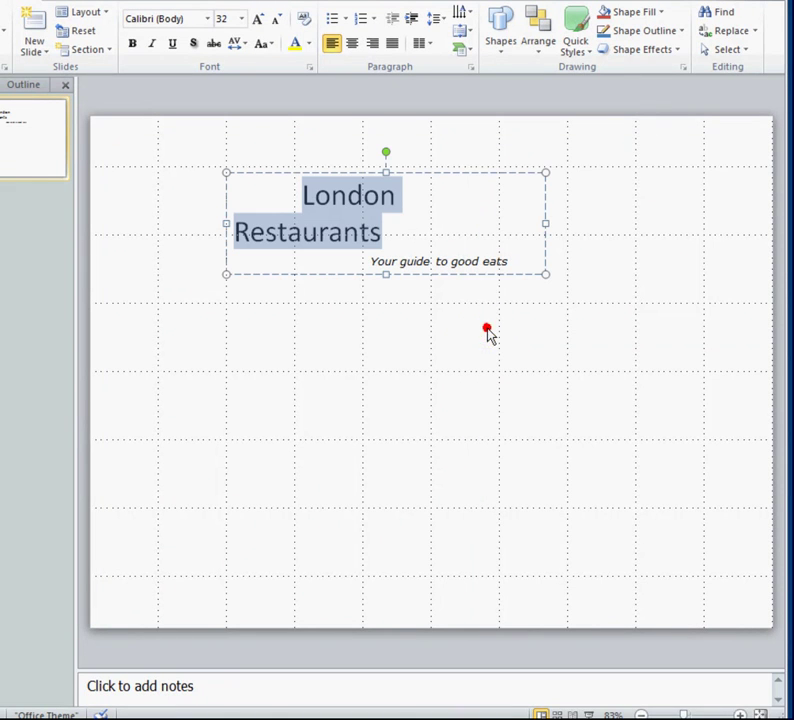
pyautogui.click(543, 224)
pyautogui.moveTo(543, 224); pyautogui.dragTo(556, 225)
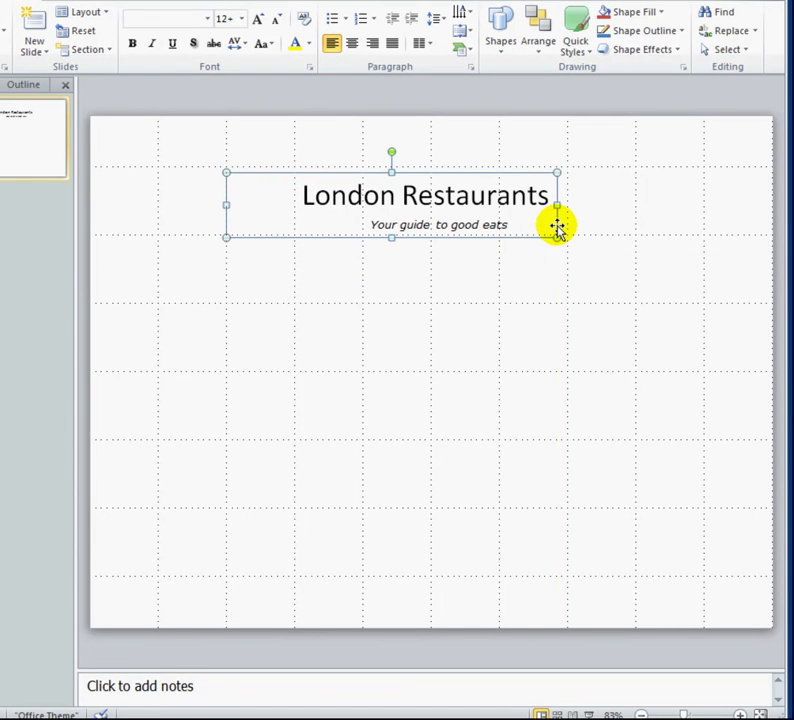
# Step: Change the font of the title "London Restaurants" to Baskerville Old Face
pyautogui.moveTo(304, 195); pyautogui.dragTo(522, 194)
pyautogui.rightClick(516, 201)
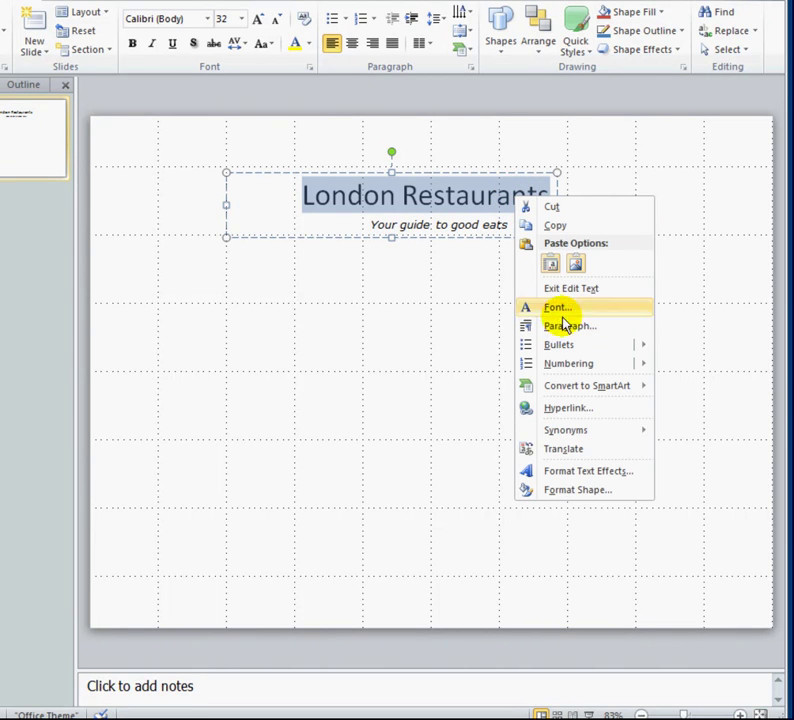
pyautogui.click(562, 153)
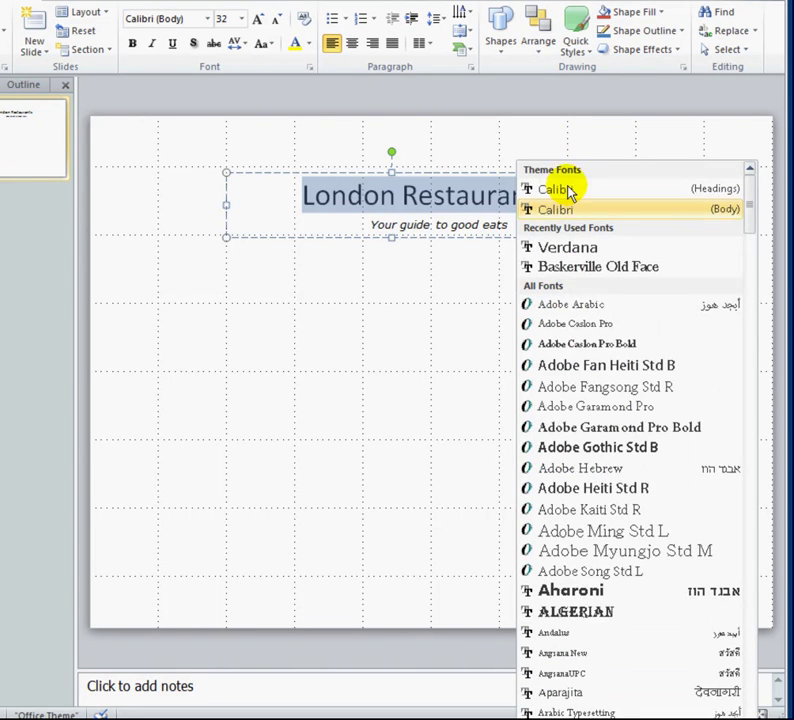
pyautogui.scroll(-1, 580, 300)
pyautogui.scroll(-5, 587, 340)
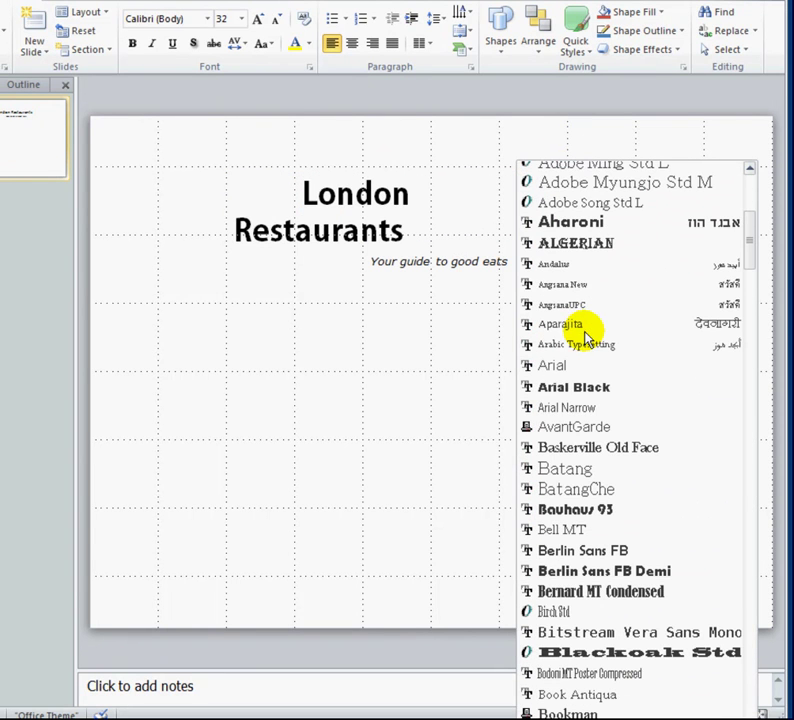
pyautogui.click(545, 448)
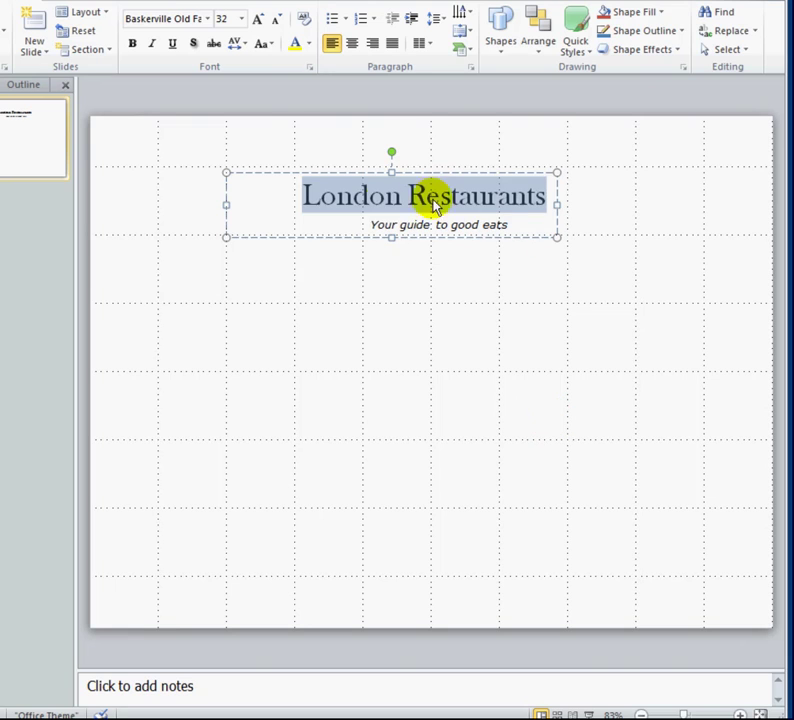
pyautogui.click(325, 228)
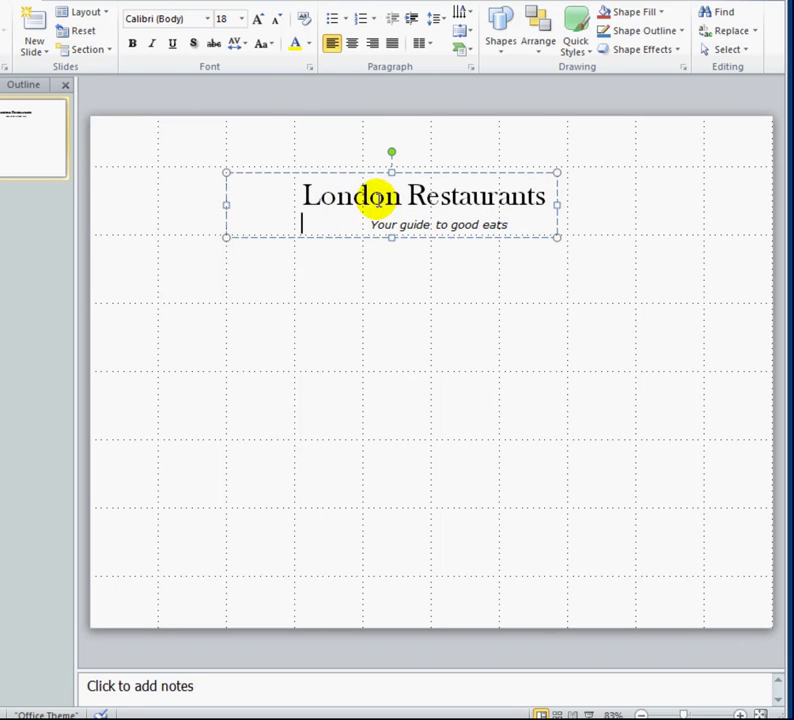
# Step: Search the clip art collection for "food" across all media file types, including Office.com content
pyautogui.click(240, 199)
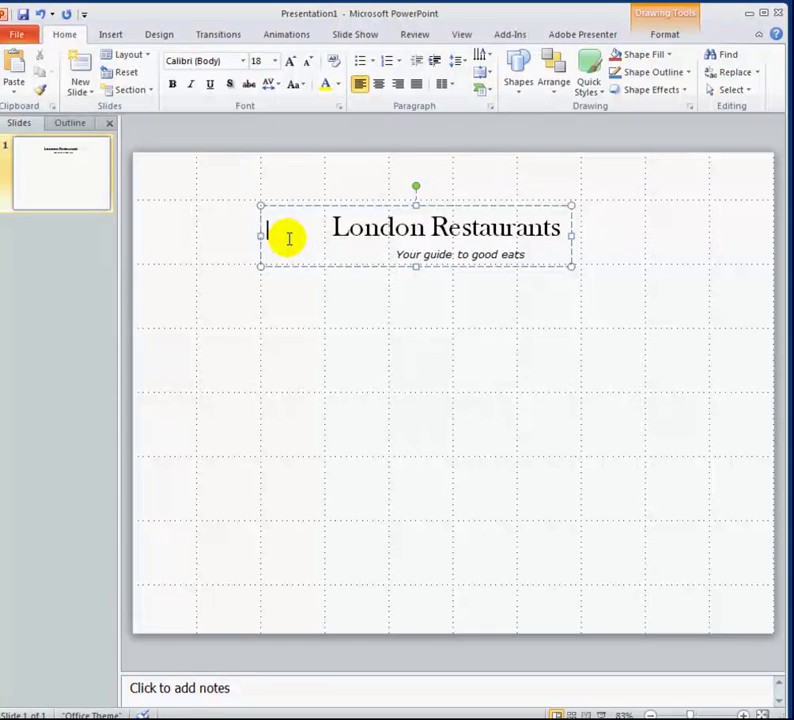
pyautogui.click(108, 36)
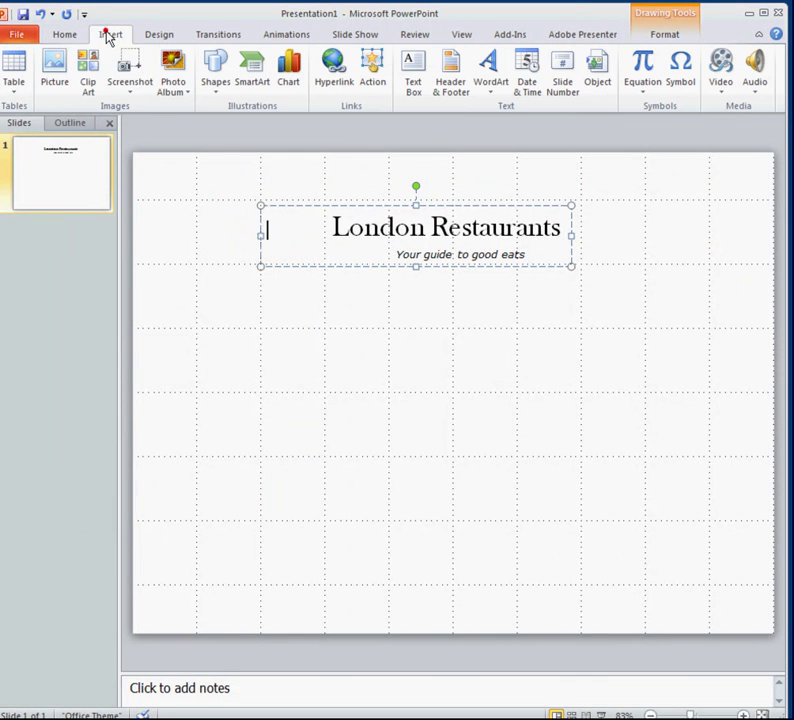
pyautogui.click(90, 82)
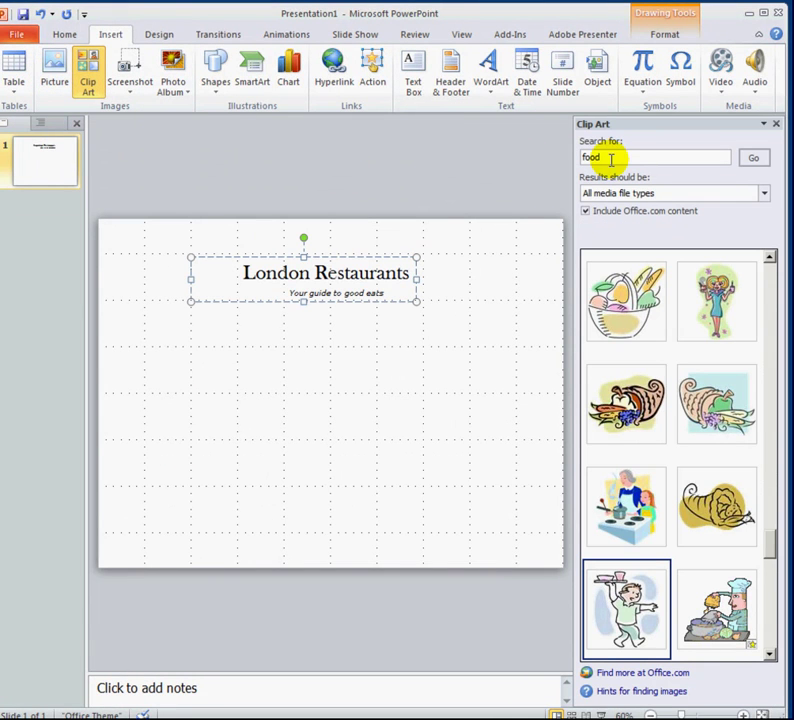
pyautogui.click(609, 159)
pyautogui.write('f')
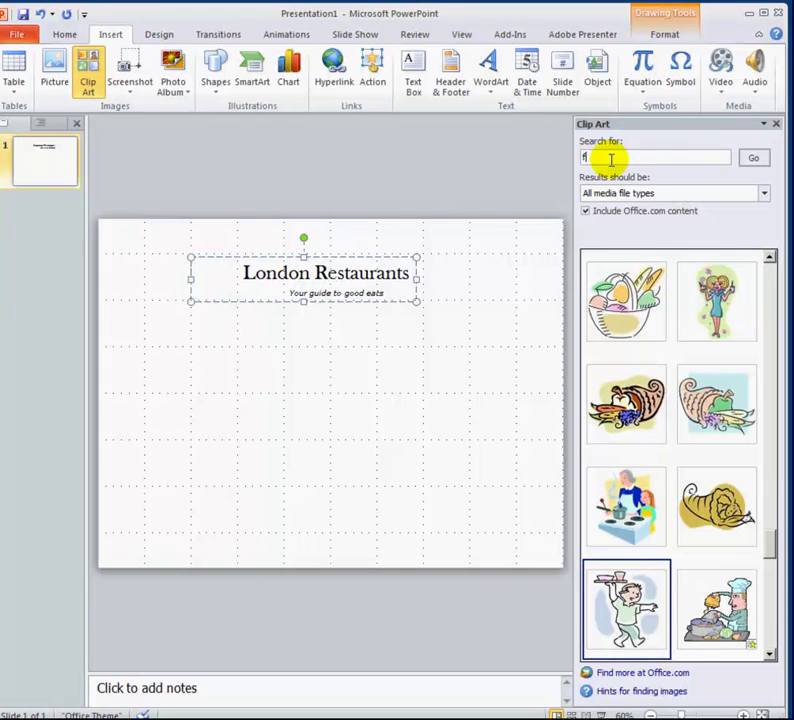
pyautogui.write('ood')
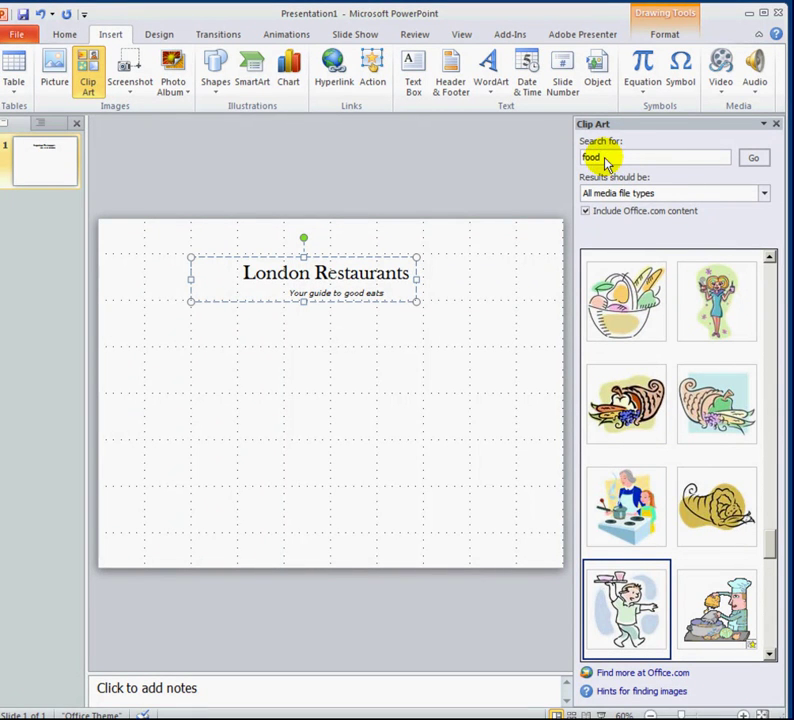
pyautogui.click(756, 158)
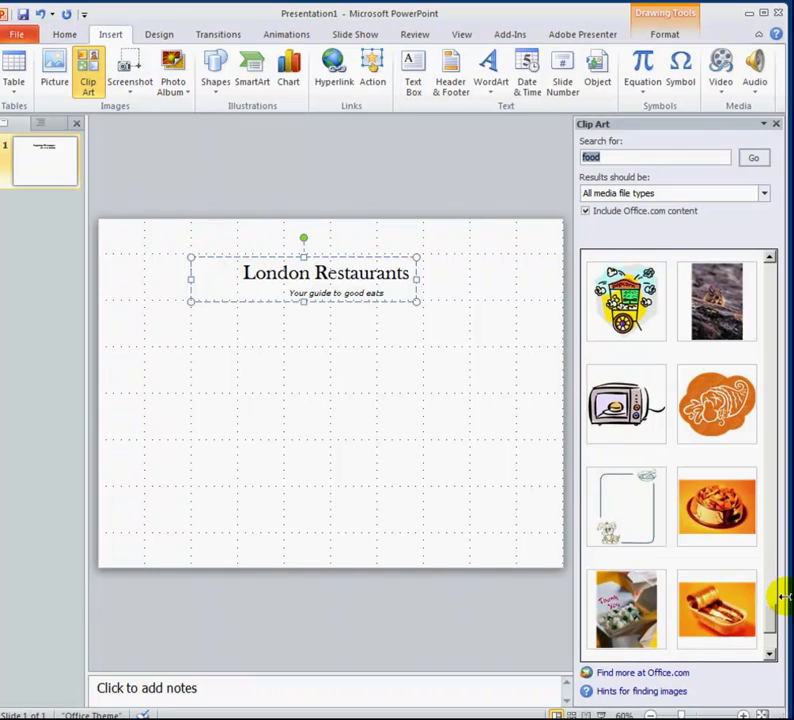
# Step: Insert the clip art of the waiter carrying a tray of food onto the slide
pyautogui.click(770, 257)
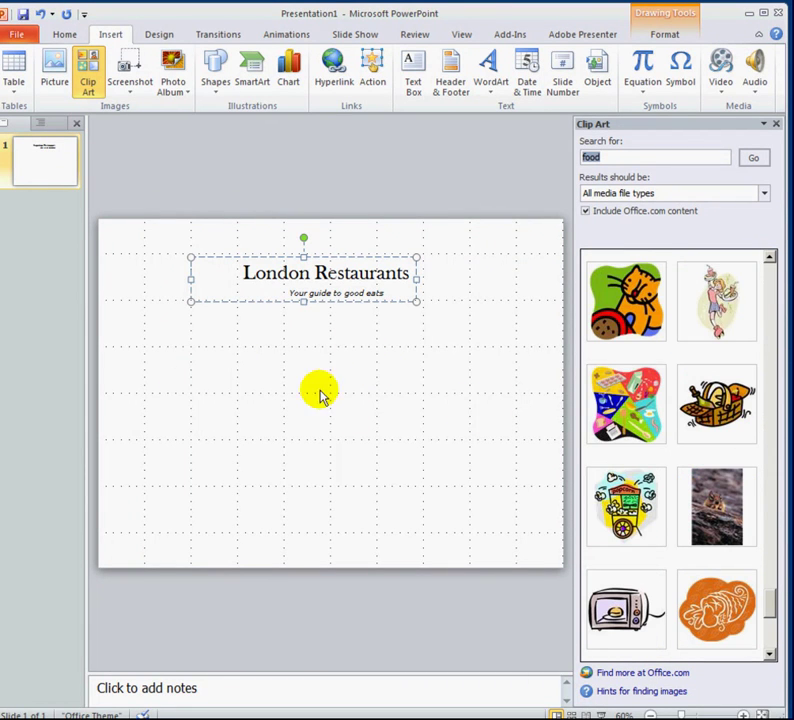
pyautogui.click(770, 258)
pyautogui.click(770, 258)
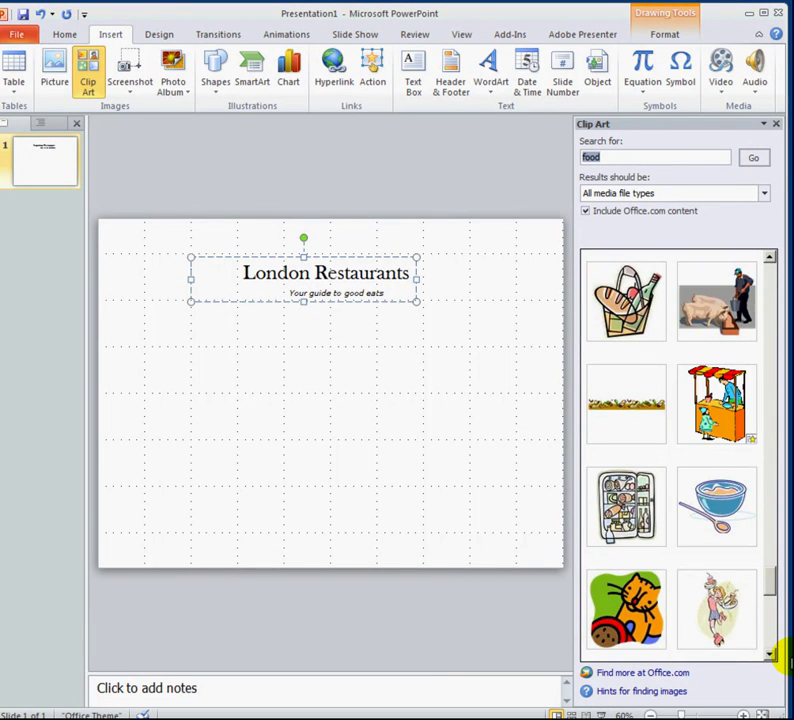
pyautogui.click(770, 655)
pyautogui.click(770, 655)
pyautogui.click(770, 655)
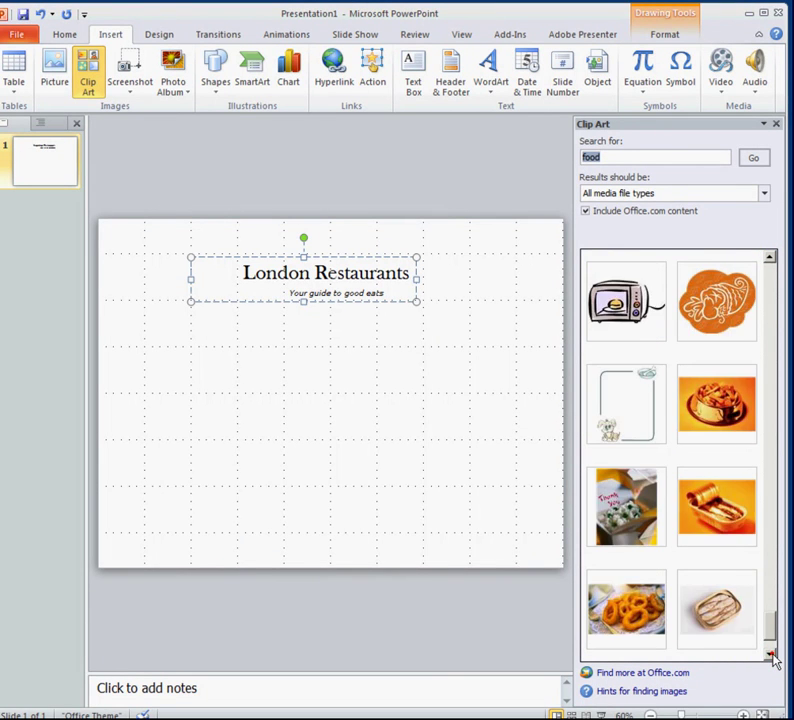
pyautogui.click(770, 655)
pyautogui.click(770, 655)
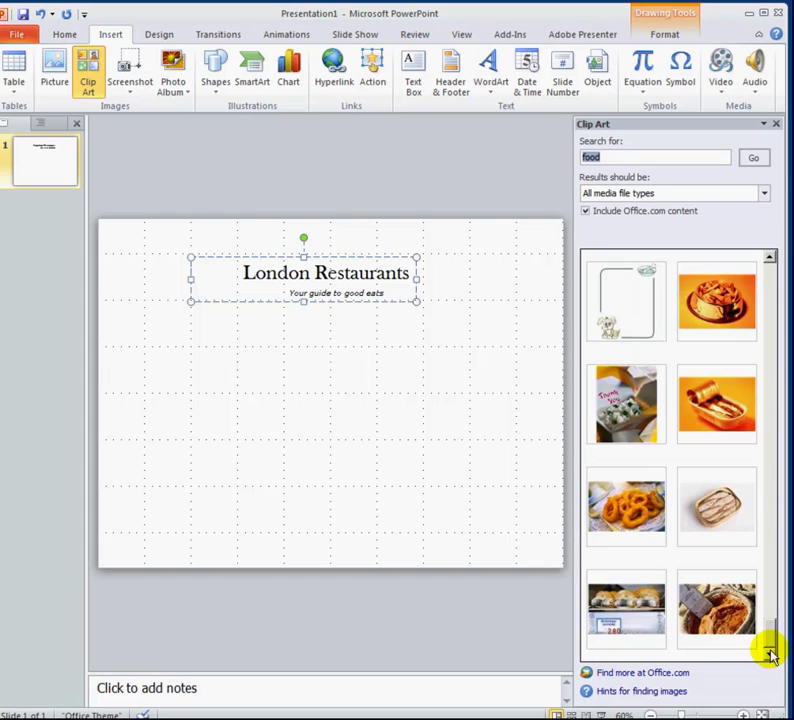
pyautogui.moveTo(771, 642); pyautogui.dragTo(773, 624)
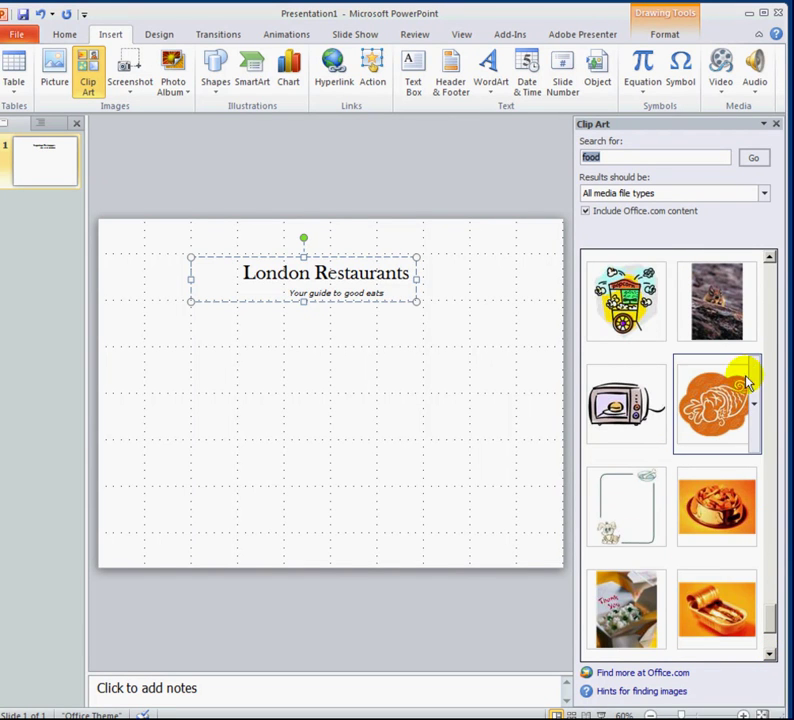
pyautogui.click(770, 257)
pyautogui.click(770, 257)
pyautogui.click(770, 257)
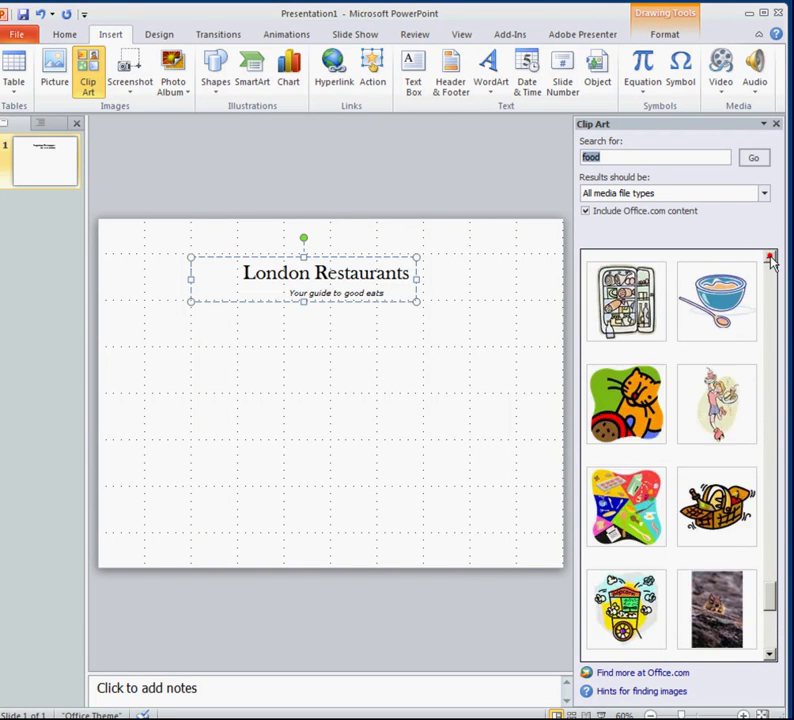
pyautogui.click(770, 257)
pyautogui.click(770, 257)
pyautogui.click(770, 257)
pyautogui.click(770, 257)
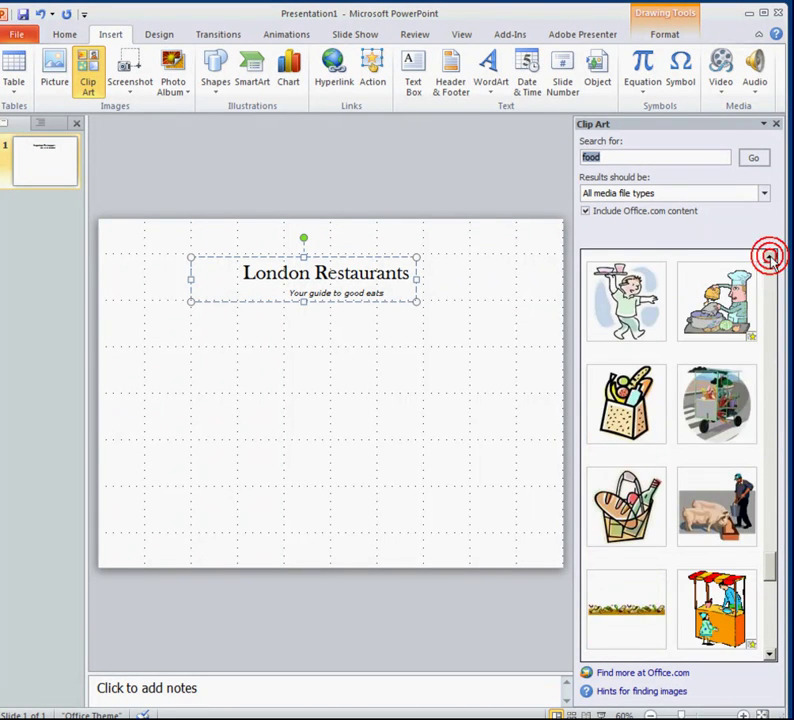
pyautogui.click(770, 257)
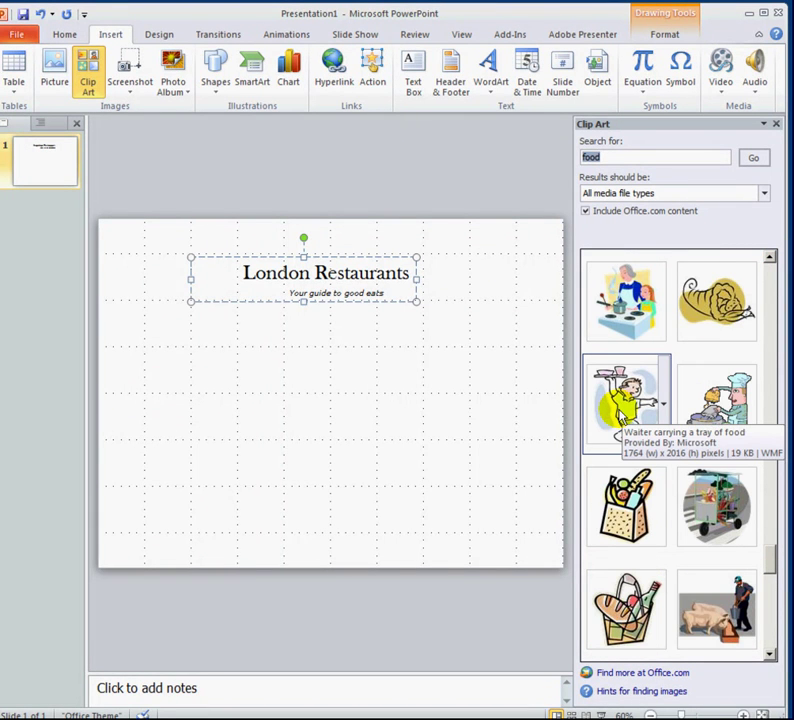
pyautogui.click(620, 405)
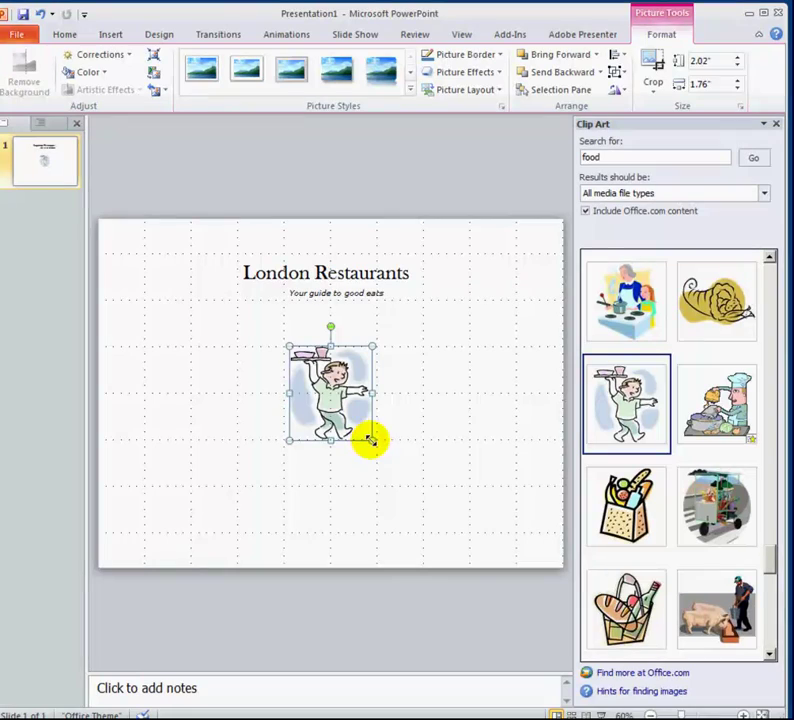
# Step: Shrink the waiter clip art to about the header's height and place it just left of the title "London Restaurants"
pyautogui.moveTo(289, 418); pyautogui.dragTo(302, 400)
pyautogui.moveTo(428, 505); pyautogui.dragTo(267, 401)
pyautogui.click(320, 403)
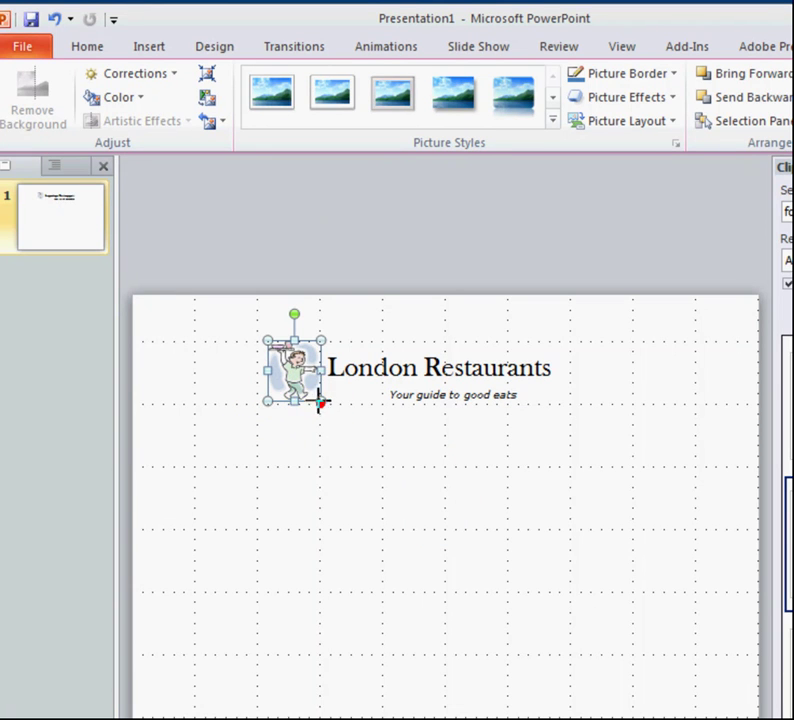
pyautogui.moveTo(322, 340); pyautogui.dragTo(321, 340)
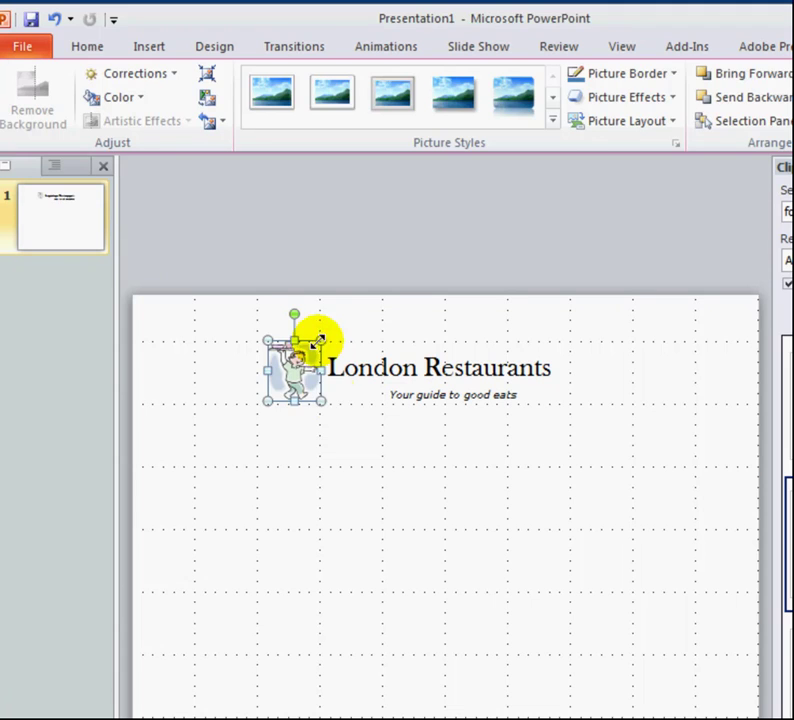
pyautogui.click(331, 432)
pyautogui.click(295, 370)
pyautogui.click(376, 372)
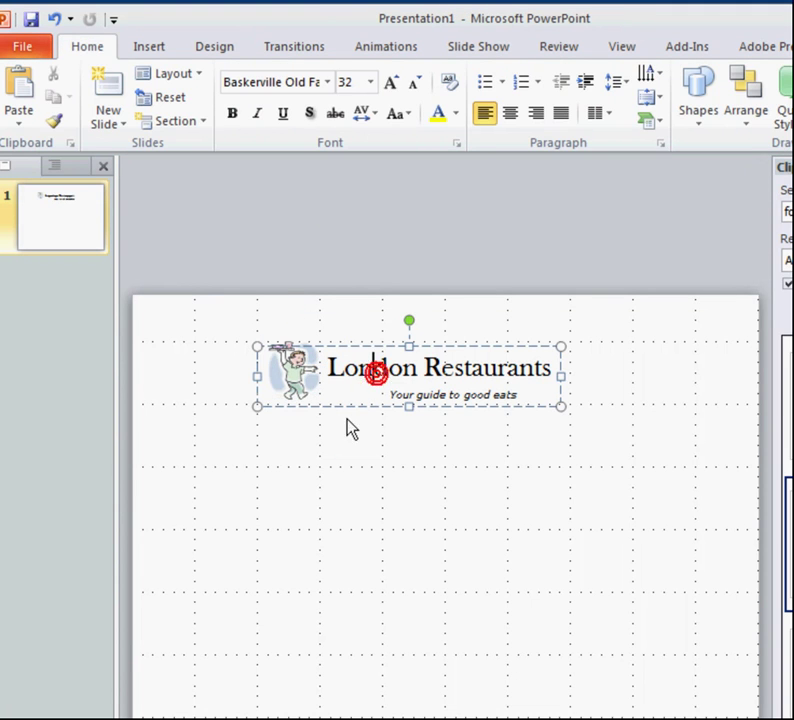
pyautogui.click(302, 389)
pyautogui.click(298, 372)
pyautogui.click(290, 338)
pyautogui.click(292, 340)
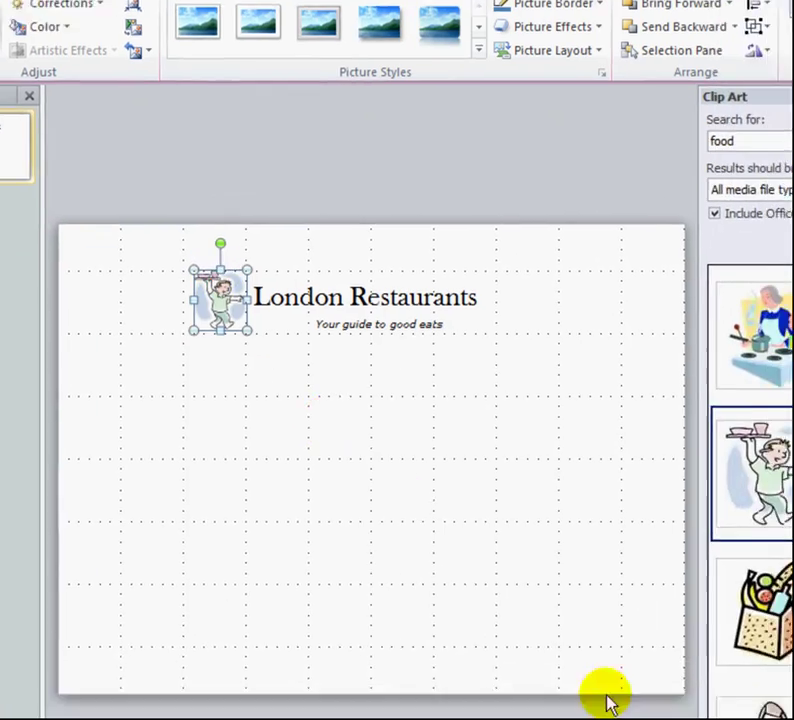
pyautogui.moveTo(646, 703); pyautogui.dragTo(655, 705)
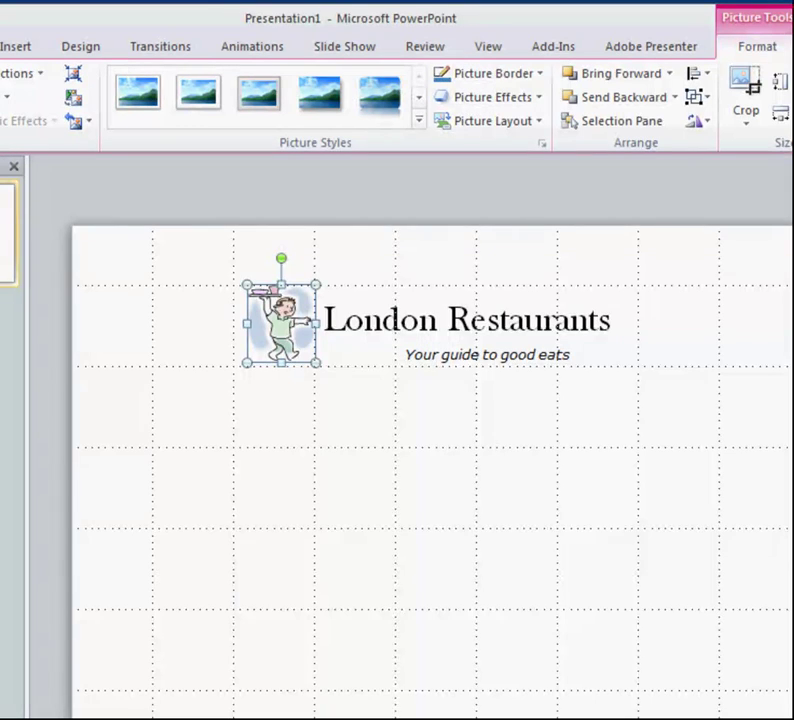
pyautogui.moveTo(770, 717)
pyautogui.mouseDown()
pyautogui.moveTo(785, 717)
pyautogui.moveTo(773, 717)
pyautogui.mouseUp()
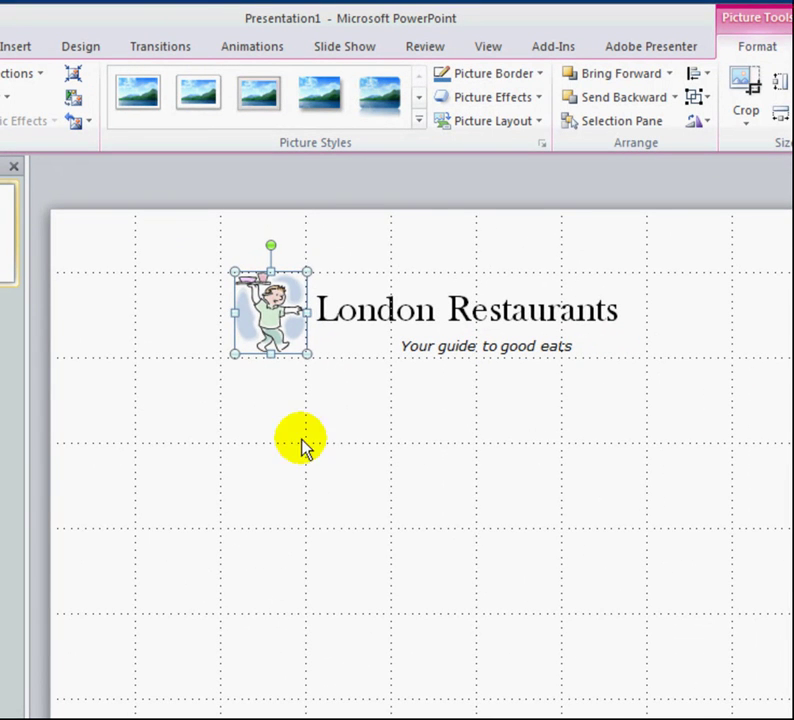
pyautogui.click(250, 323)
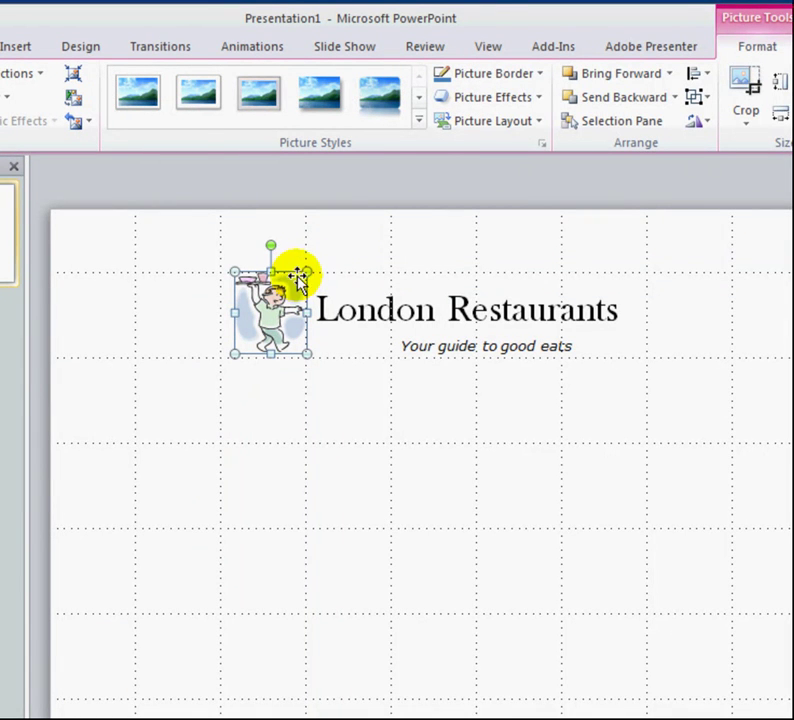
pyautogui.click(300, 395)
pyautogui.click(294, 324)
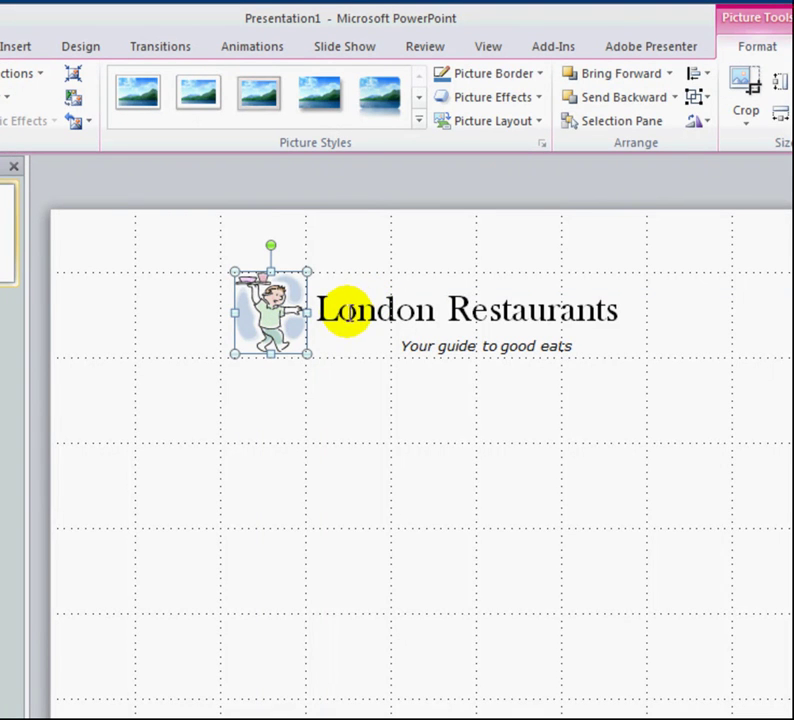
# Step: Shorten the waiter clip art from its upper edge so it lines up with the top of the title text box
pyautogui.click(274, 316)
pyautogui.click(272, 314)
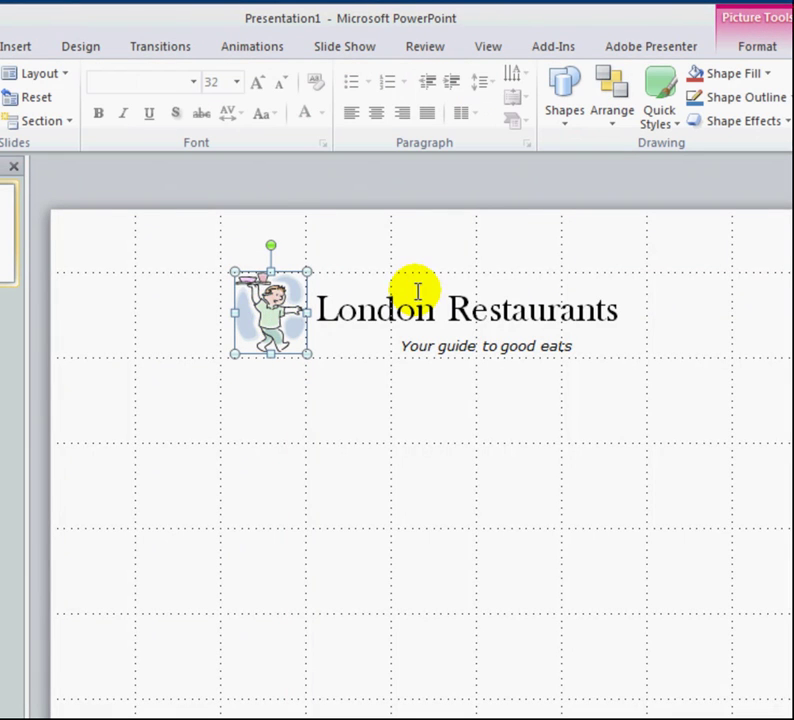
pyautogui.keyDown('shift'); pyautogui.click(455, 305); pyautogui.keyUp('shift')
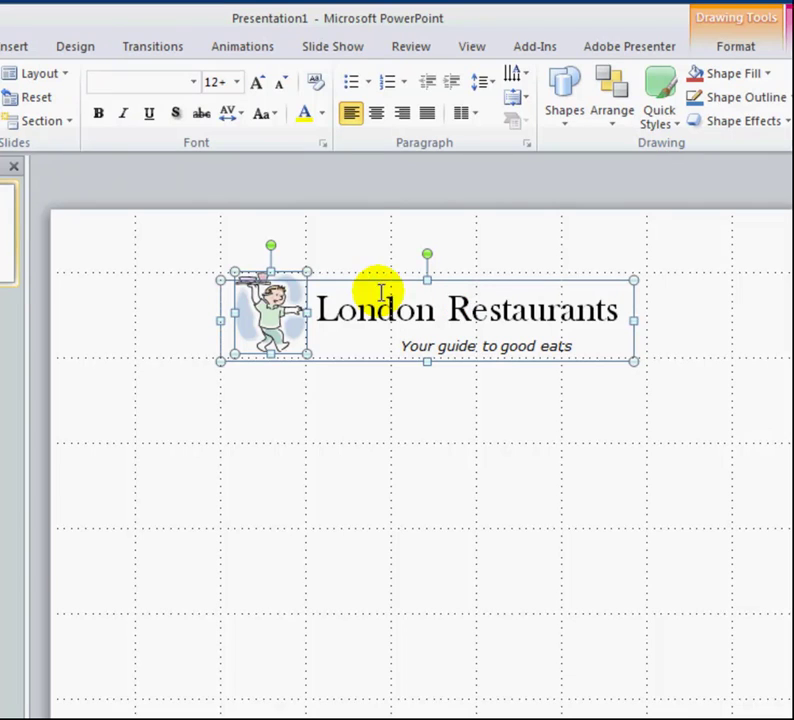
pyautogui.click(269, 270)
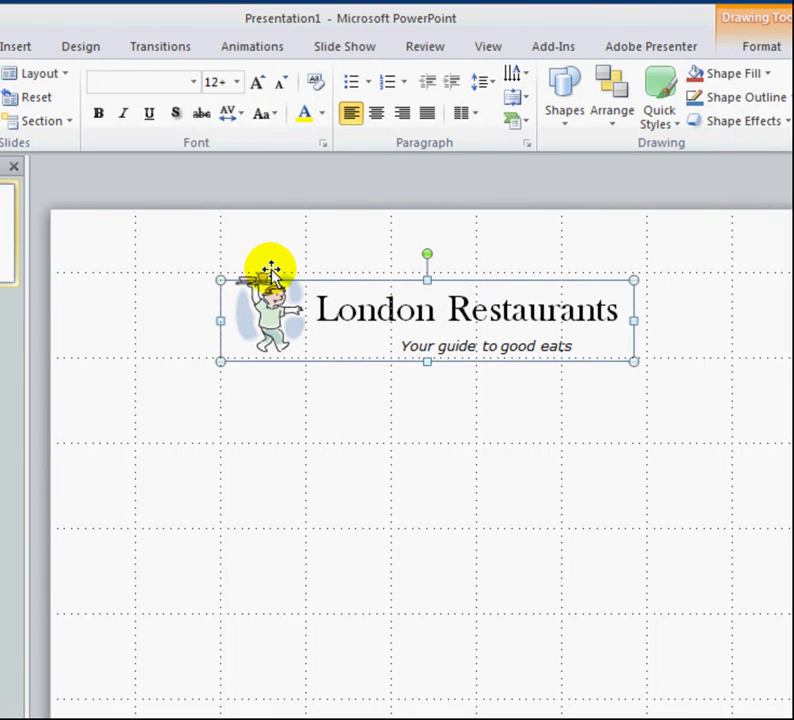
pyautogui.click(271, 271)
pyautogui.click(315, 408)
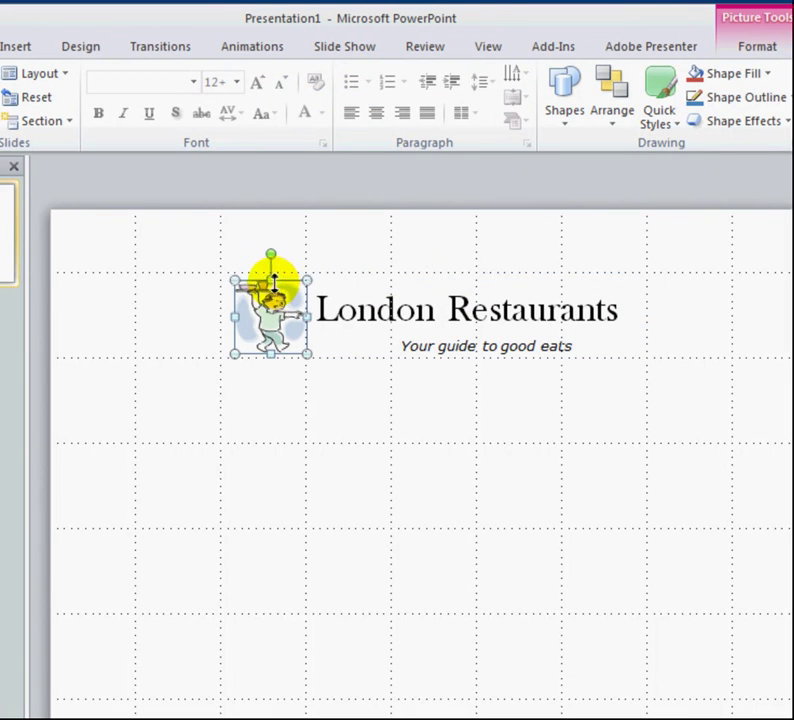
# Step: Group the waiter clip art with the text box holding the title and tagline
pyautogui.click(280, 328)
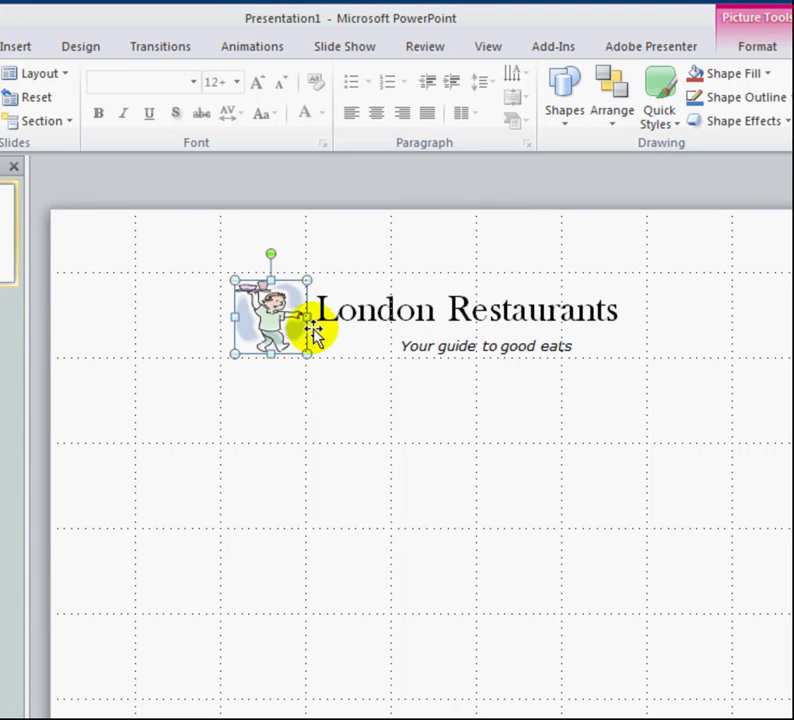
pyautogui.keyDown('shift'); pyautogui.click(393, 319); pyautogui.keyUp('shift')
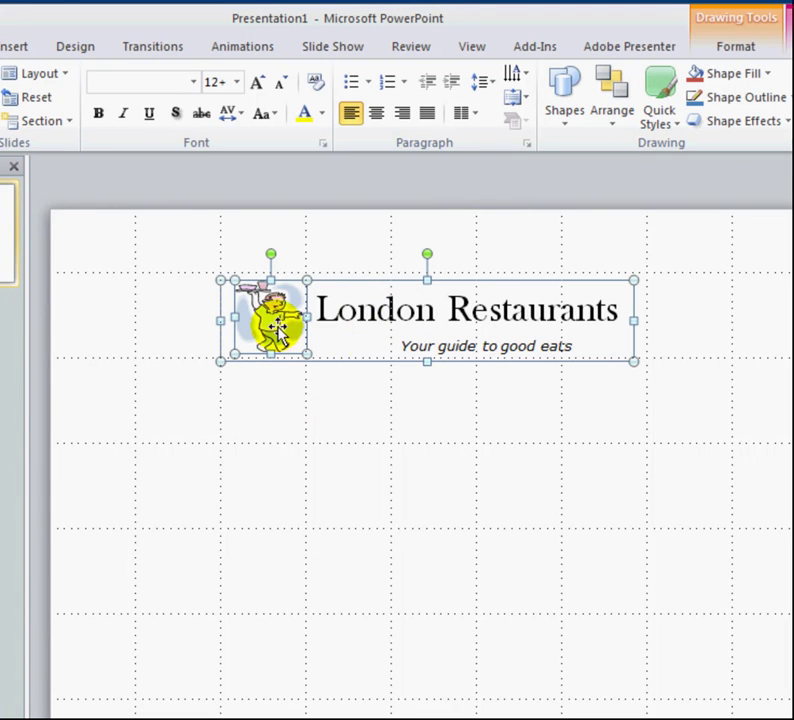
pyautogui.rightClick(379, 285)
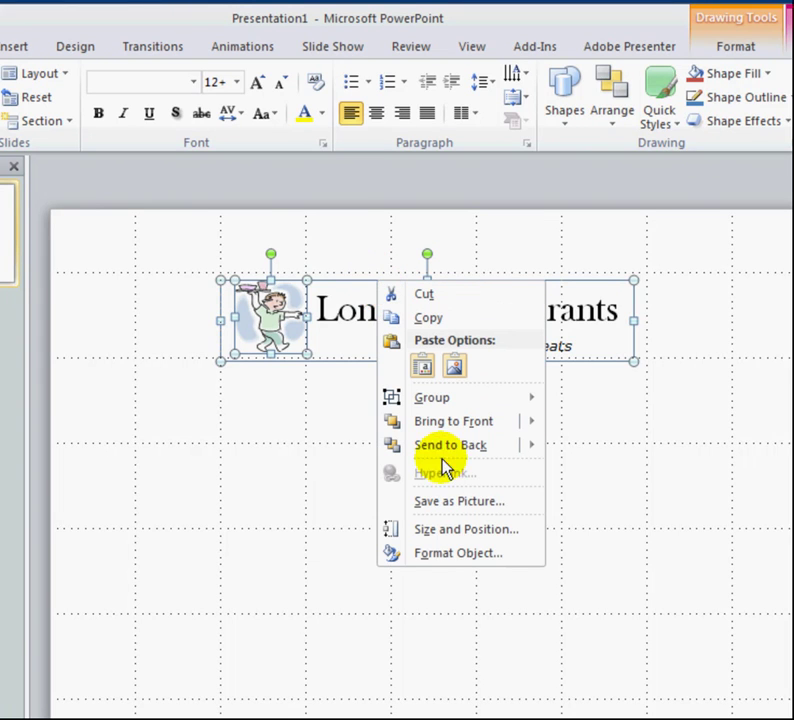
pyautogui.moveTo(447, 400)
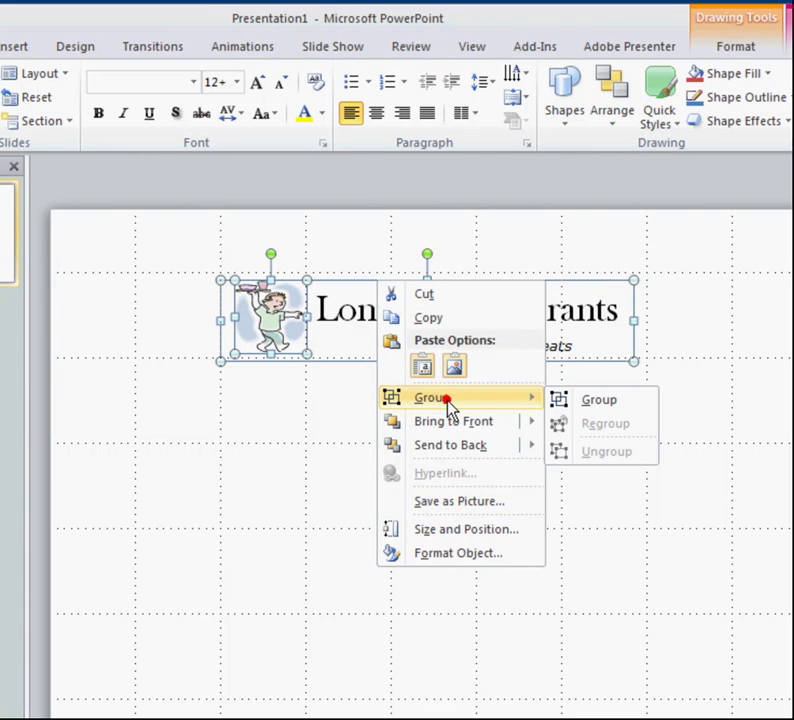
pyautogui.click(601, 401)
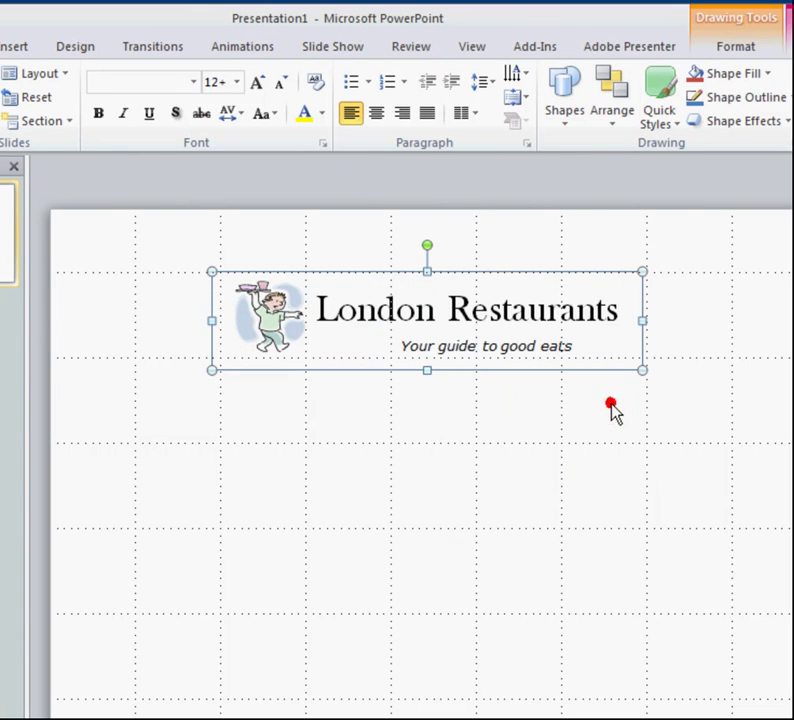
# Step: Save the grouped header as a PNG picture named Picture3.png in the "Week 5 - Feb 10 - Simple Access Points" folder
pyautogui.click(360, 372)
pyautogui.rightClick(360, 372)
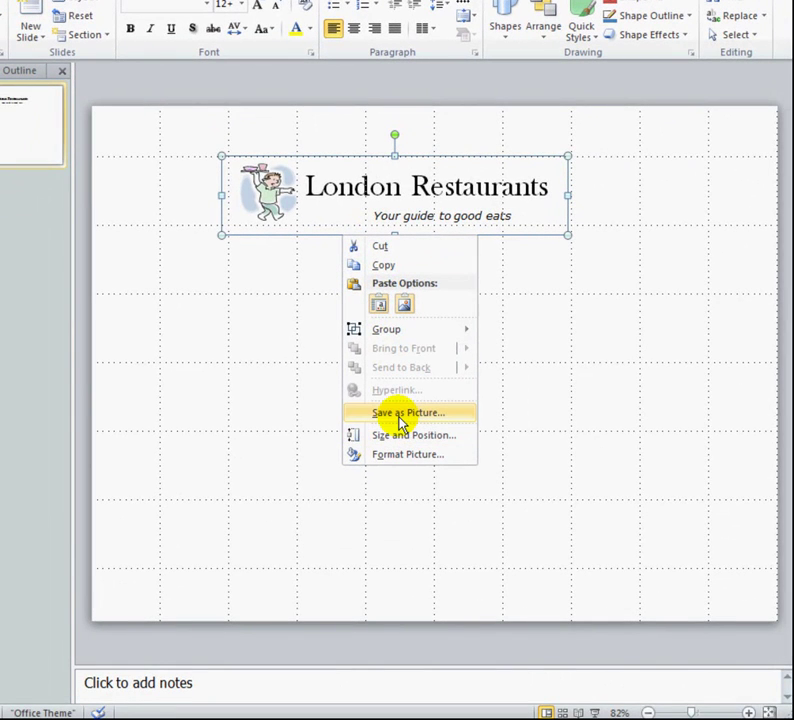
pyautogui.click(400, 414)
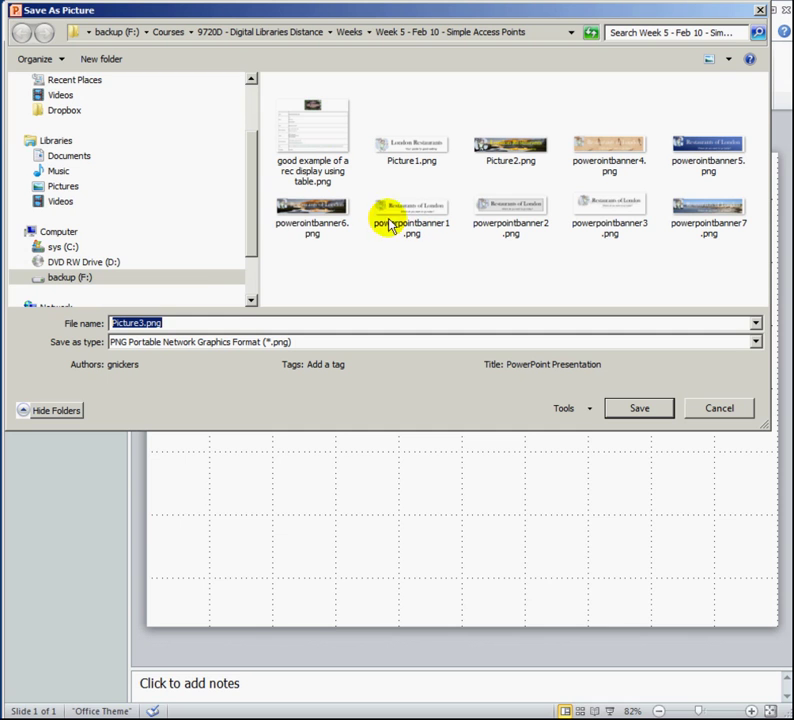
pyautogui.click(640, 410)
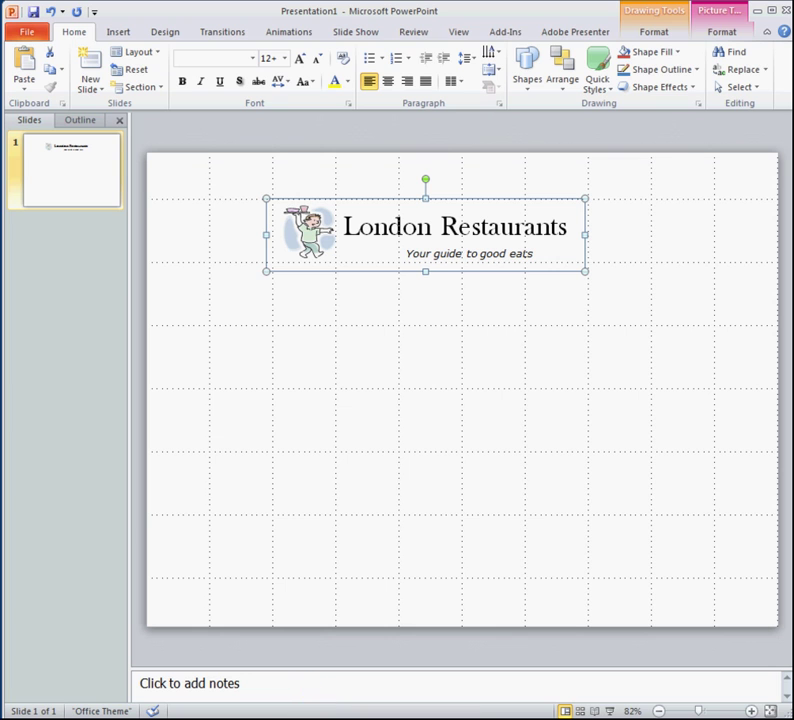
# Step: Open the "Week 5 - Feb 10 - Simple Access Points" folder in Windows Explorer, under backup (F:), Courses, "9720D - Digital Libraries Distance", Weeks
pyautogui.press('super+e')
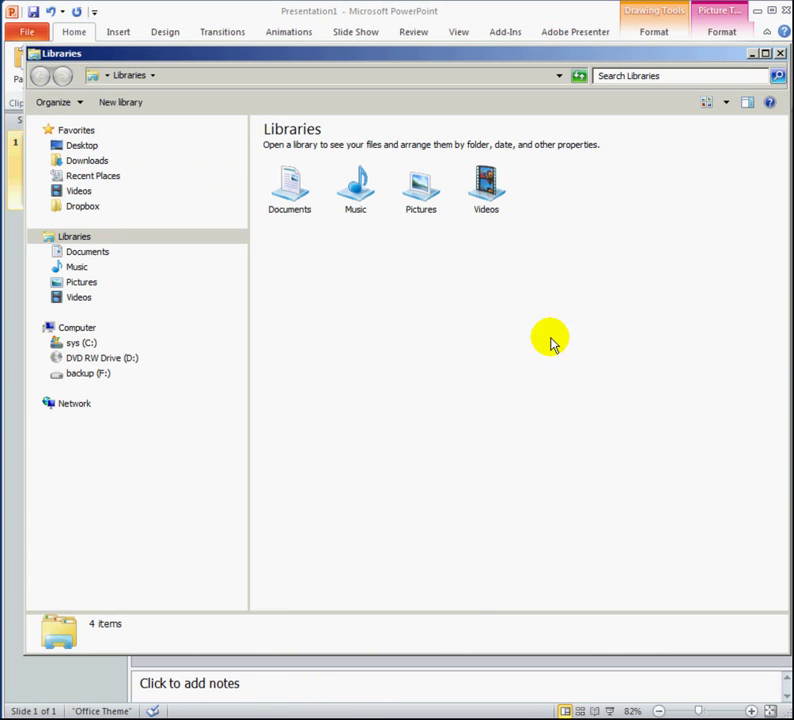
pyautogui.click(45, 373)
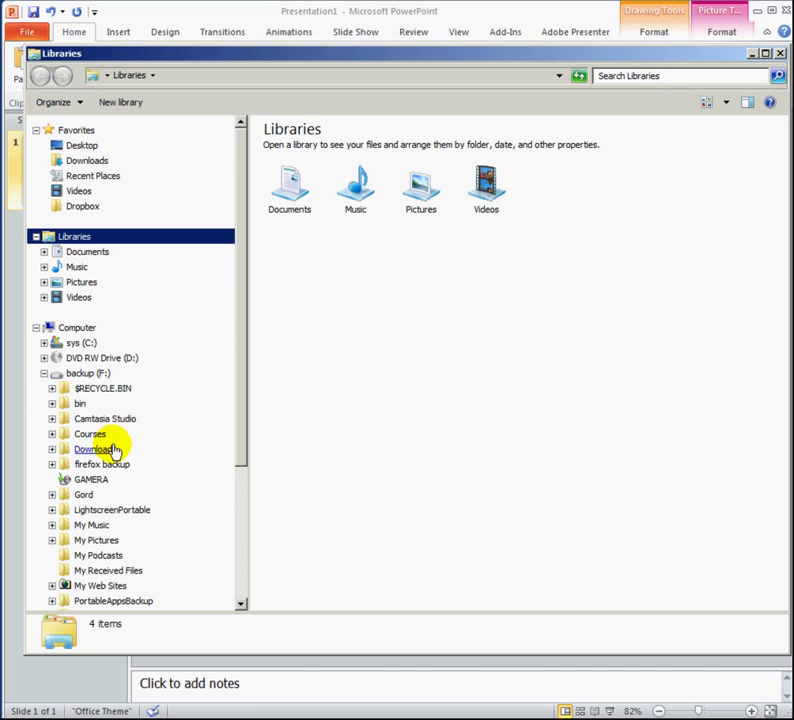
pyautogui.click(88, 437)
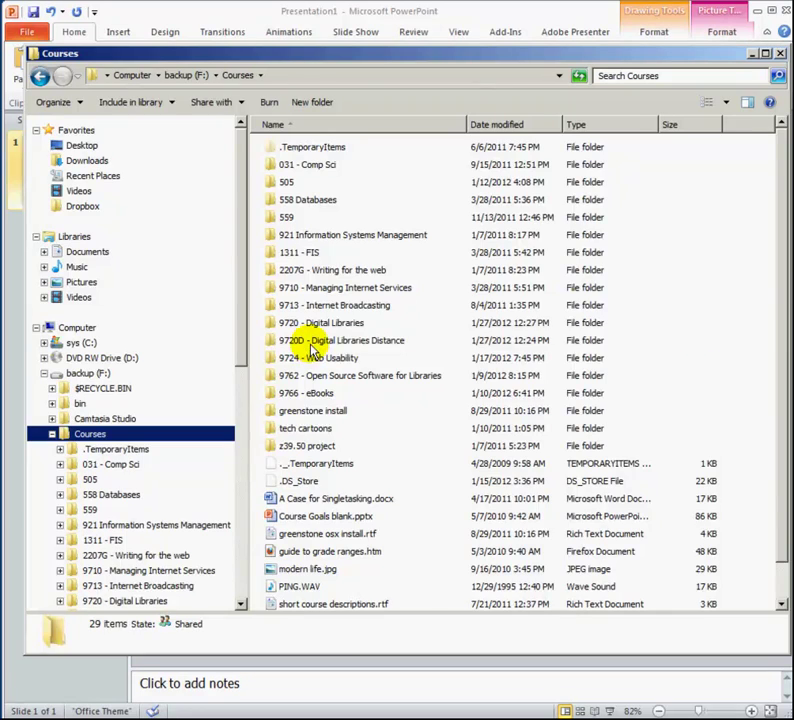
pyautogui.doubleClick(312, 342)
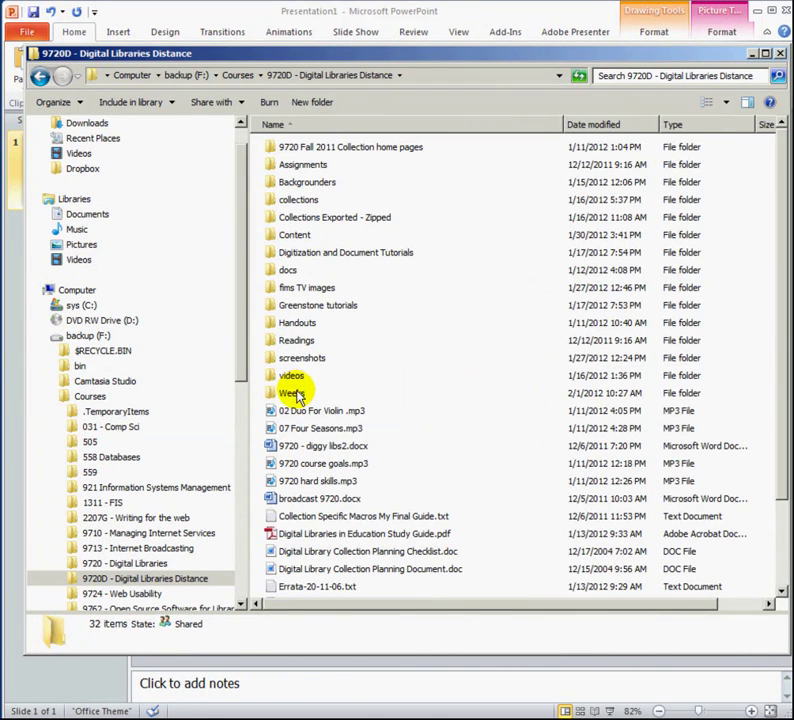
pyautogui.doubleClick(296, 395)
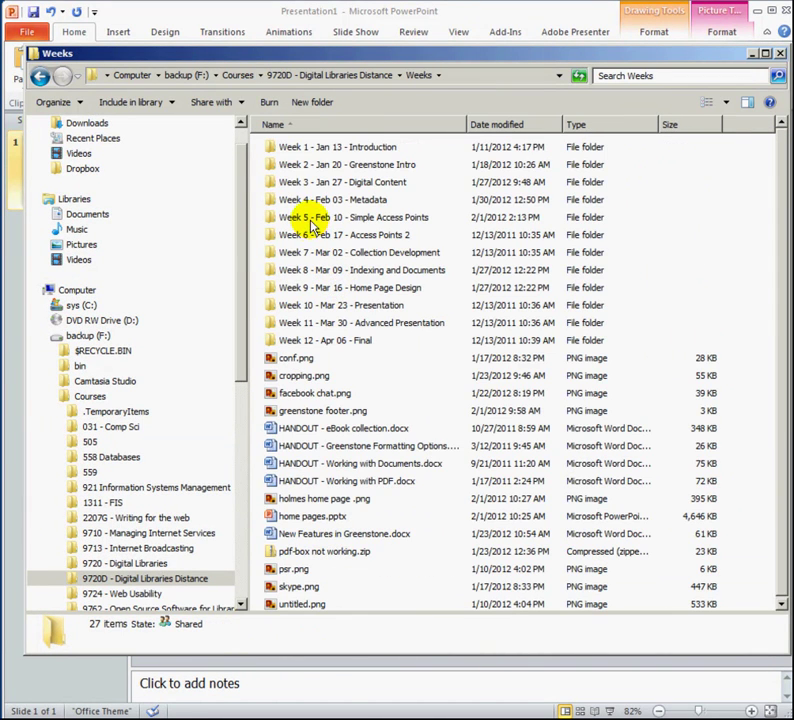
pyautogui.doubleClick(308, 220)
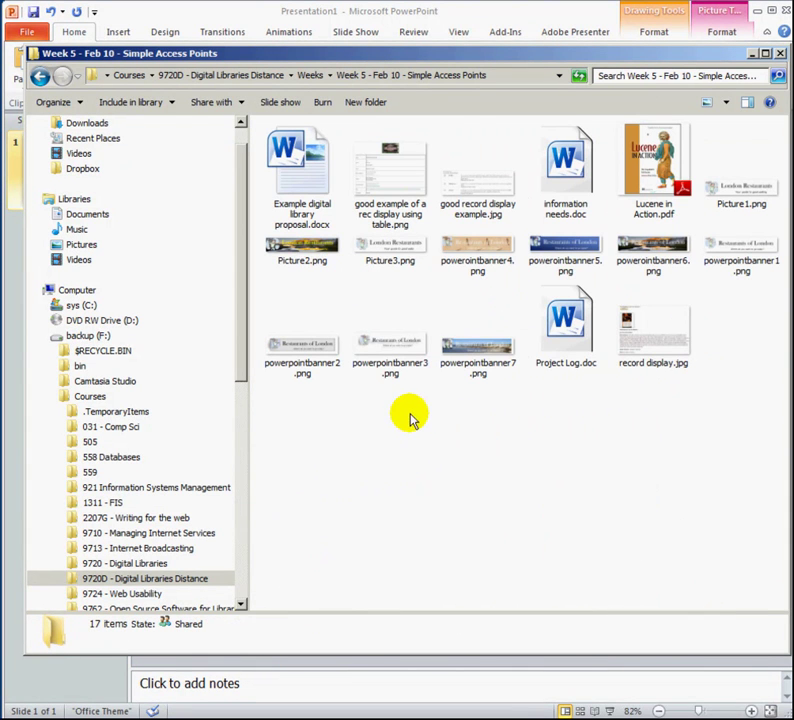
# Step: Check the pixel dimensions of Picture3.png in its detailed file properties, and leave them unchanged
pyautogui.rightClick(388, 251)
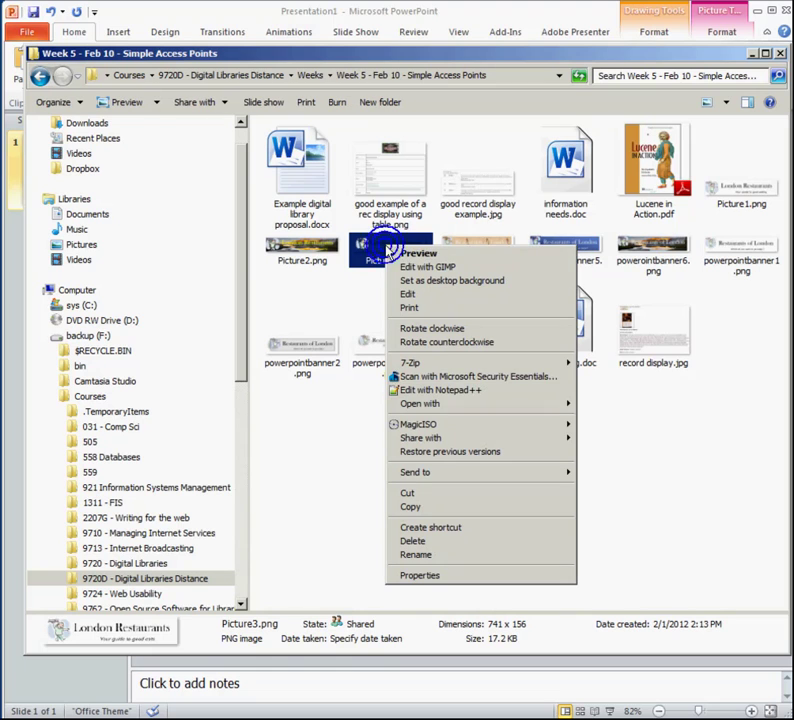
pyautogui.click(463, 577)
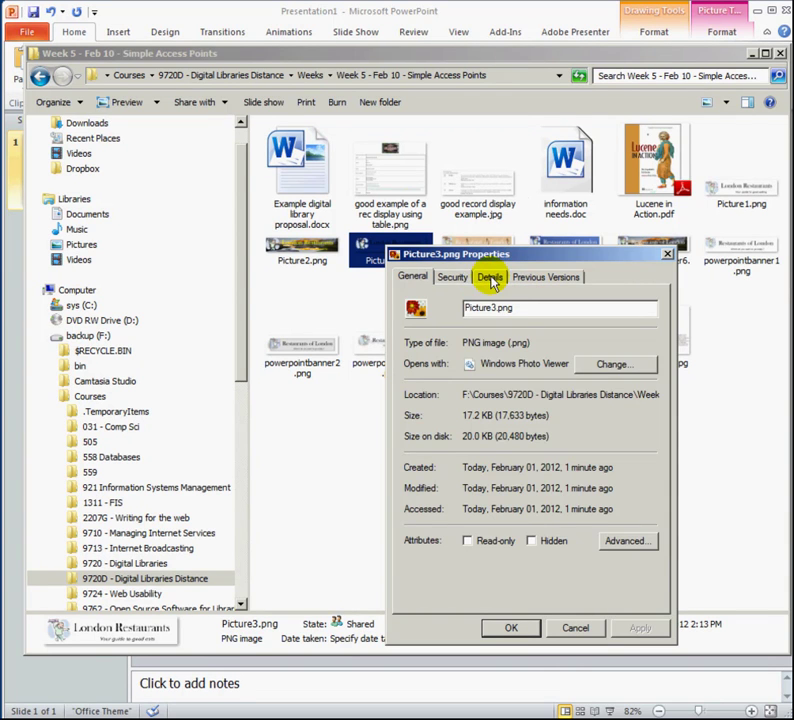
pyautogui.click(490, 277)
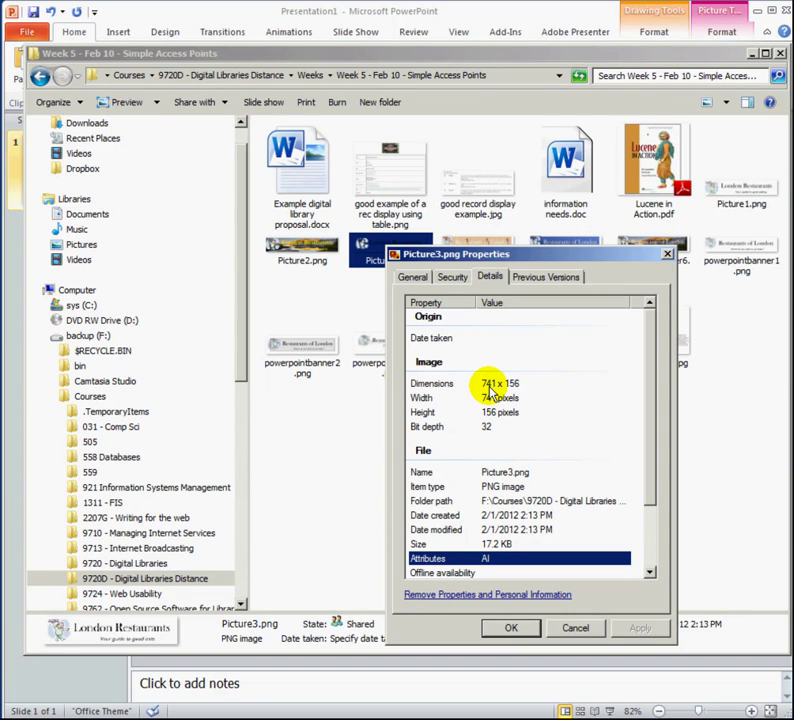
pyautogui.click(575, 628)
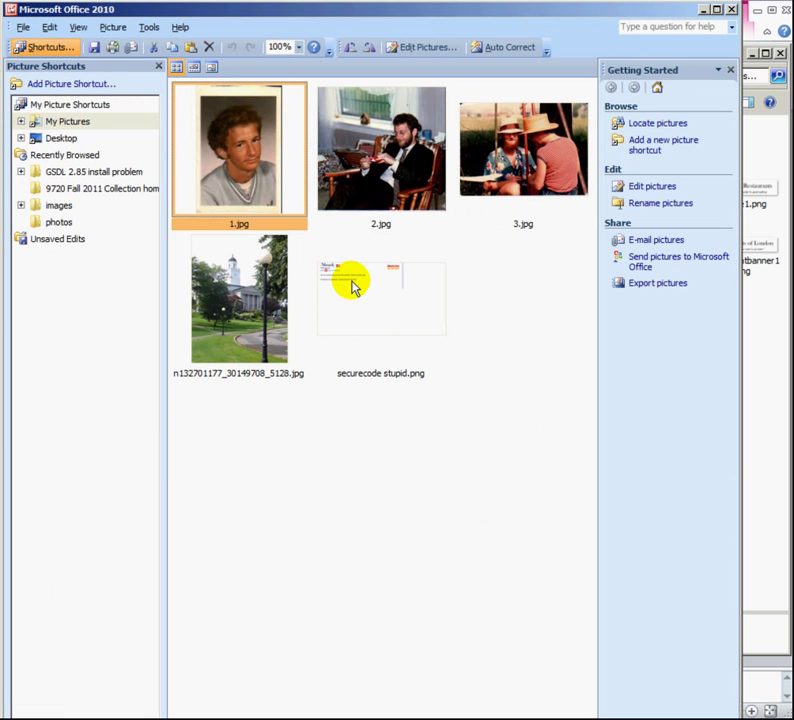
# Step: Browse to the Desktop pictures in Microsoft Office Picture Manager and open Picture3.png in single-picture view
pyautogui.click(64, 138)
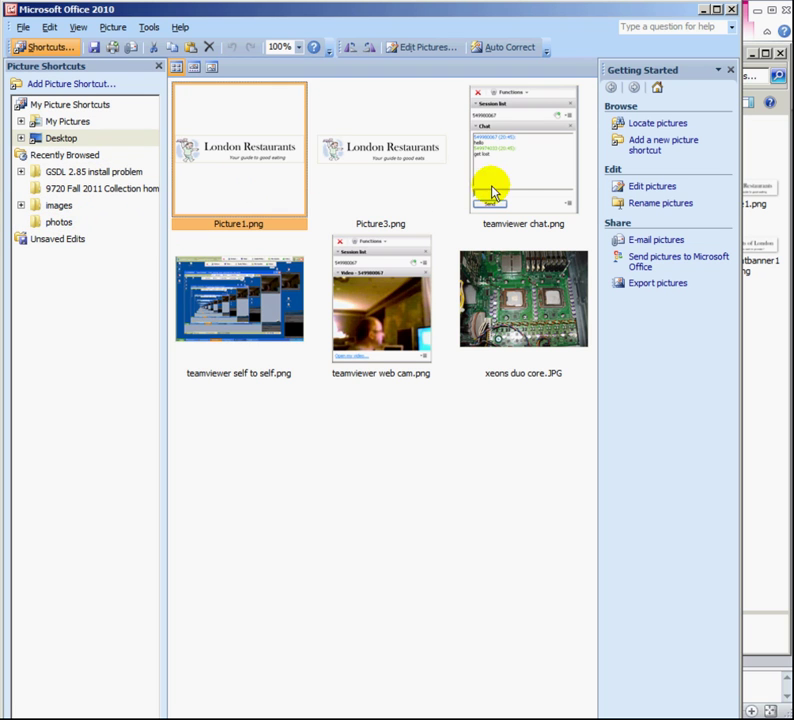
pyautogui.rightClick(358, 156)
pyautogui.click(349, 150)
pyautogui.doubleClick(347, 147)
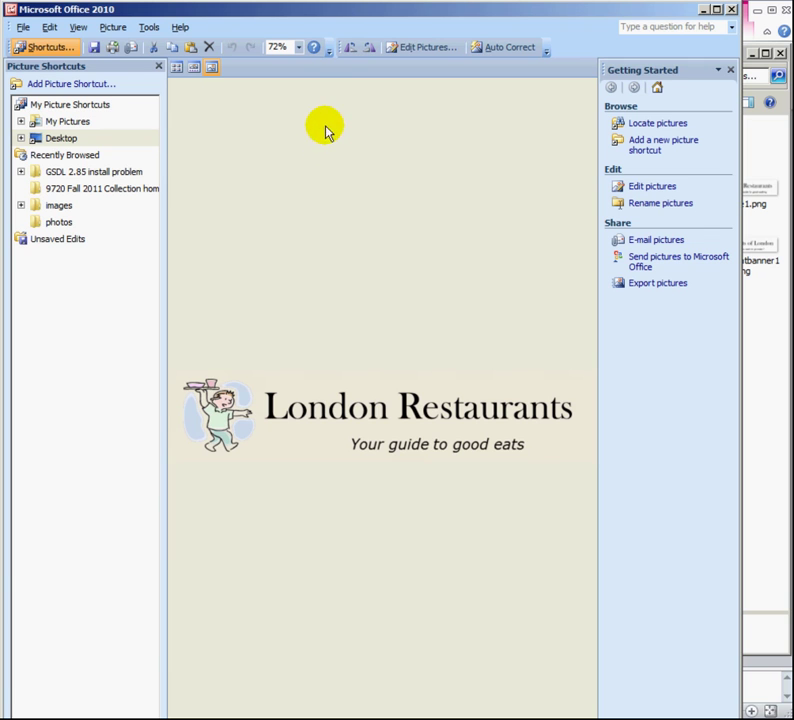
# Step: Resize Picture3.png to fit the predefined size Web - Large (640 x 480 px)
pyautogui.click(107, 27)
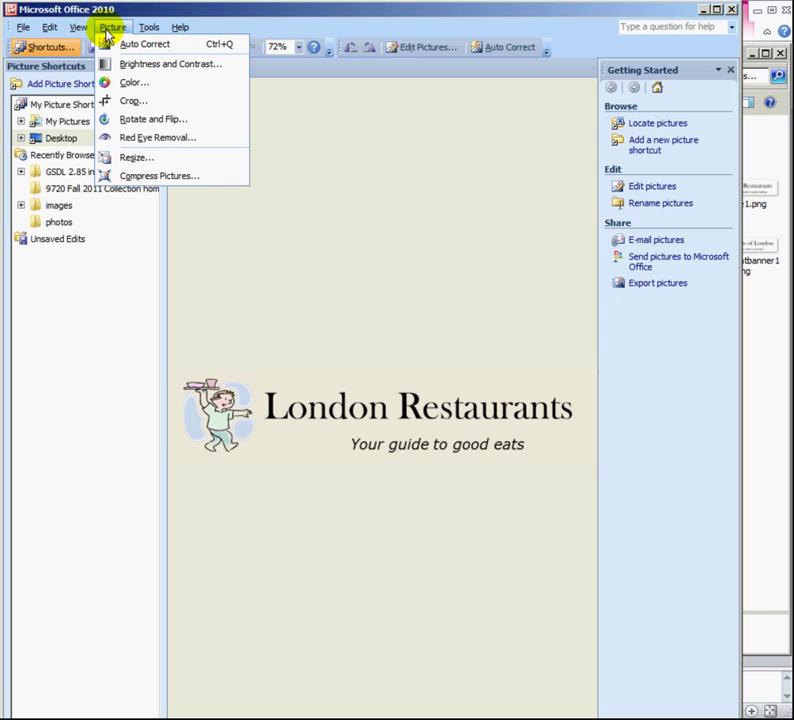
pyautogui.click(135, 160)
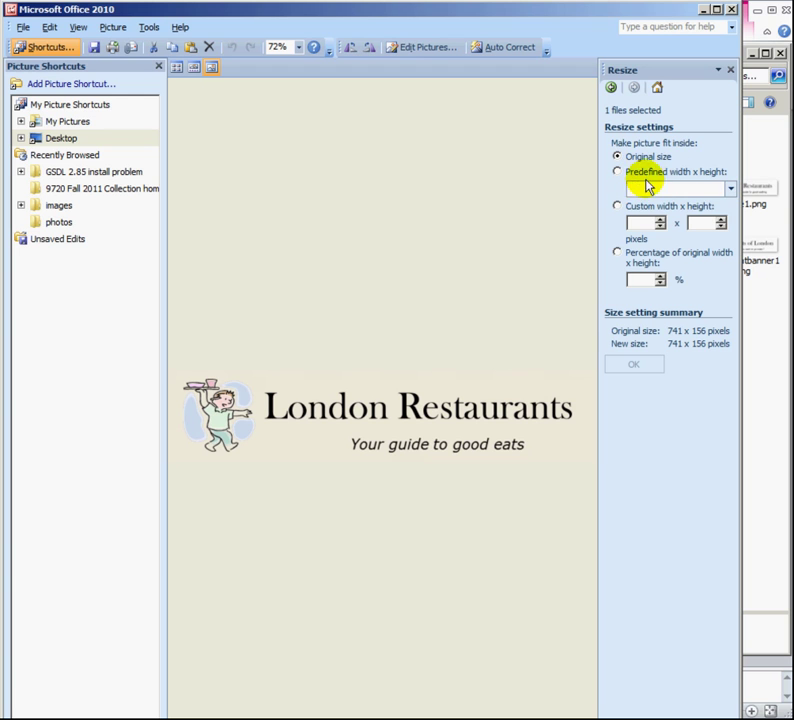
pyautogui.click(731, 189)
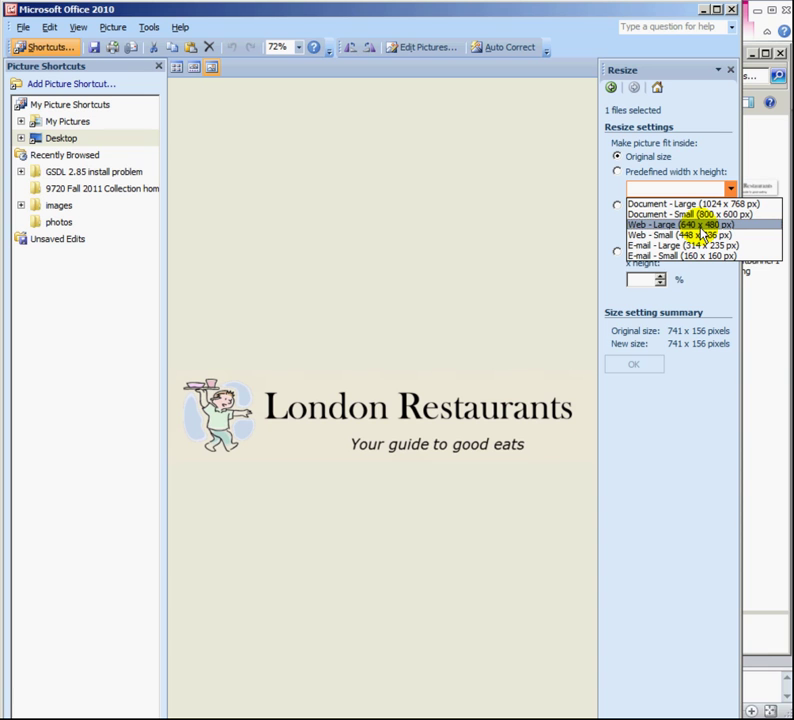
pyautogui.click(700, 226)
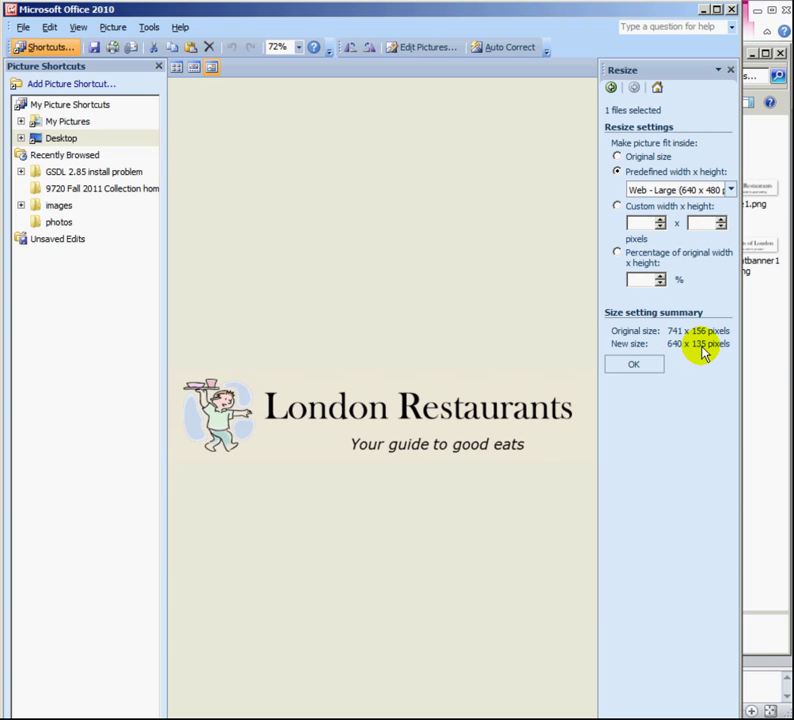
pyautogui.click(731, 189)
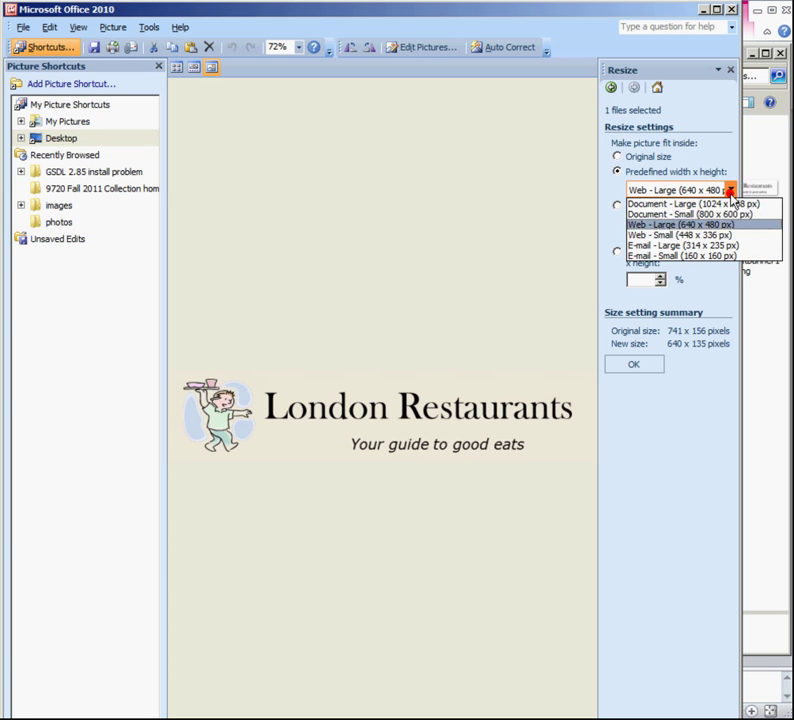
pyautogui.click(676, 226)
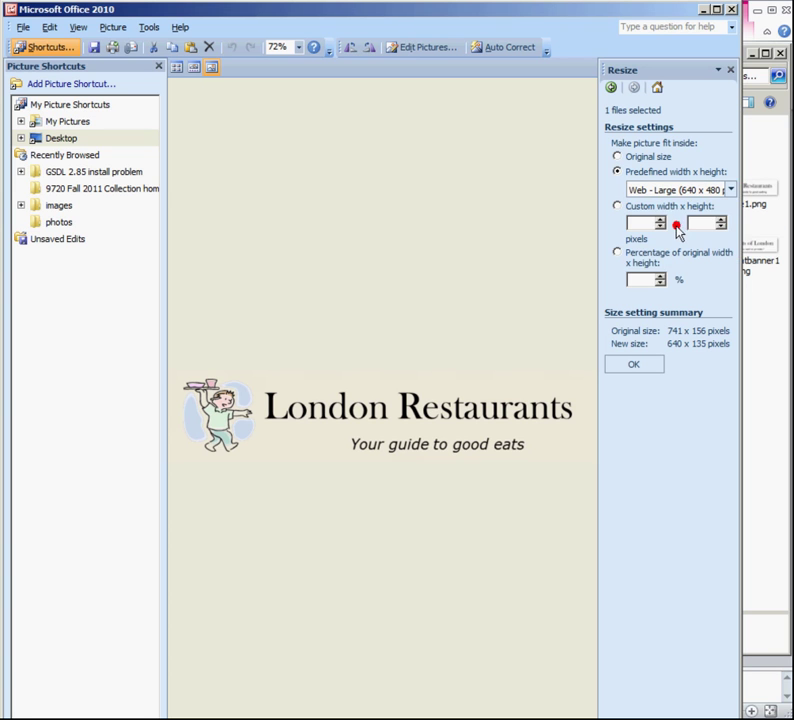
pyautogui.click(630, 366)
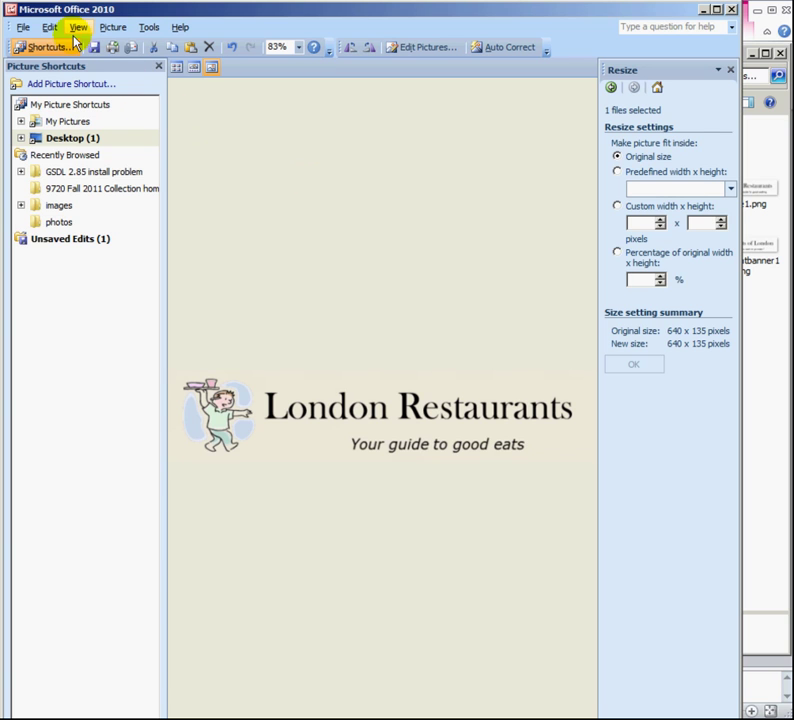
# Step: Save the resized picture, close Picture Manager and return to the PowerPoint presentation
pyautogui.click(28, 30)
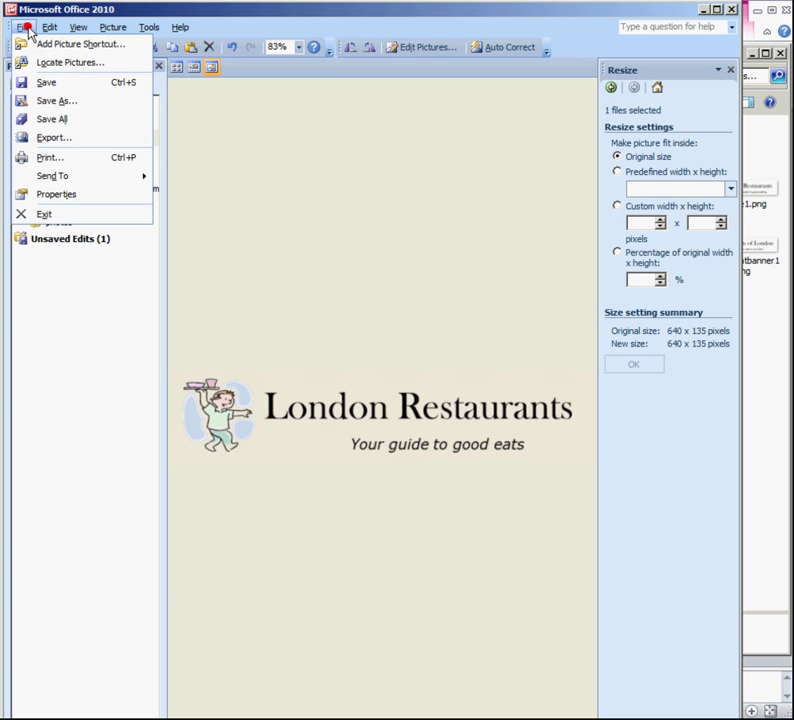
pyautogui.click(52, 87)
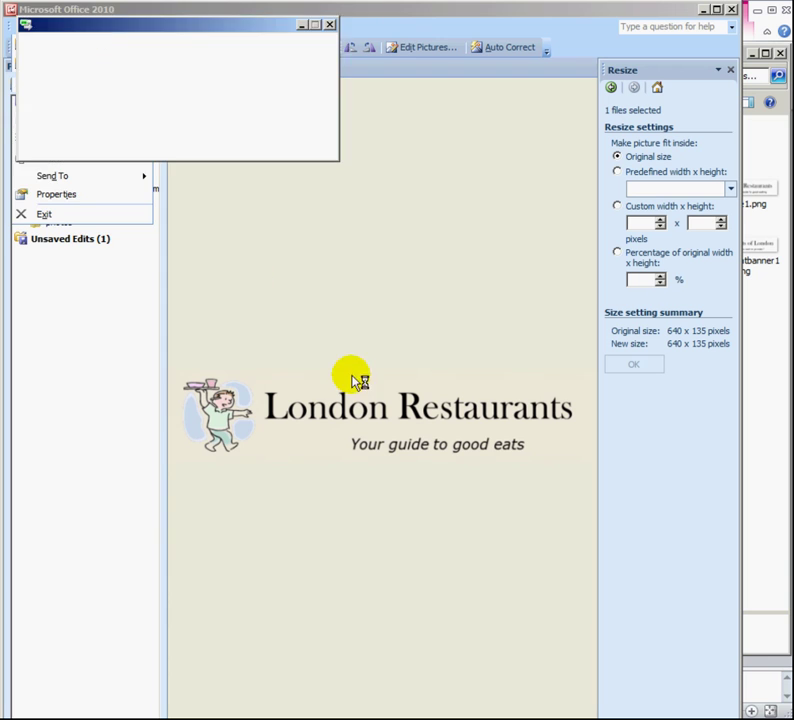
pyautogui.click(731, 10)
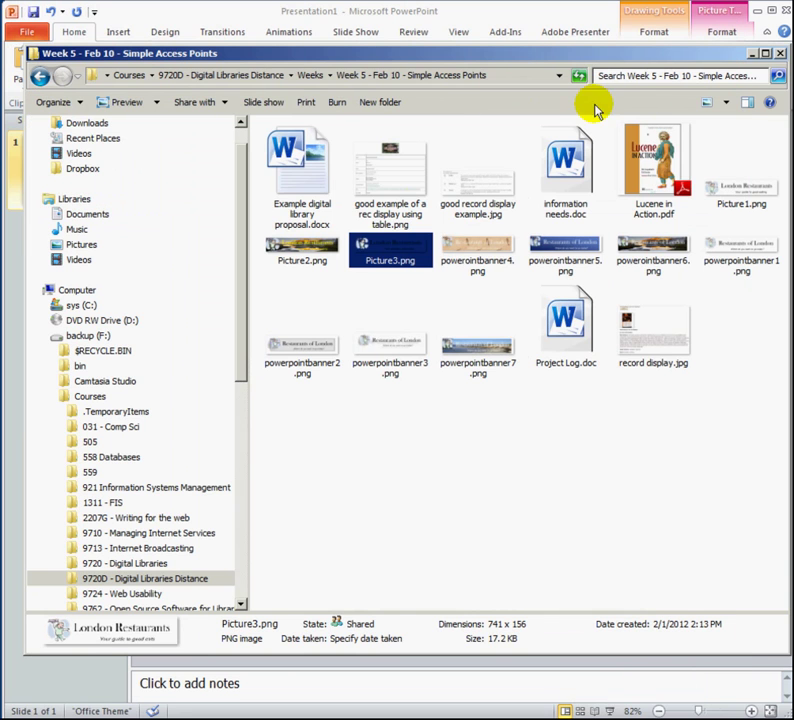
pyautogui.click(752, 54)
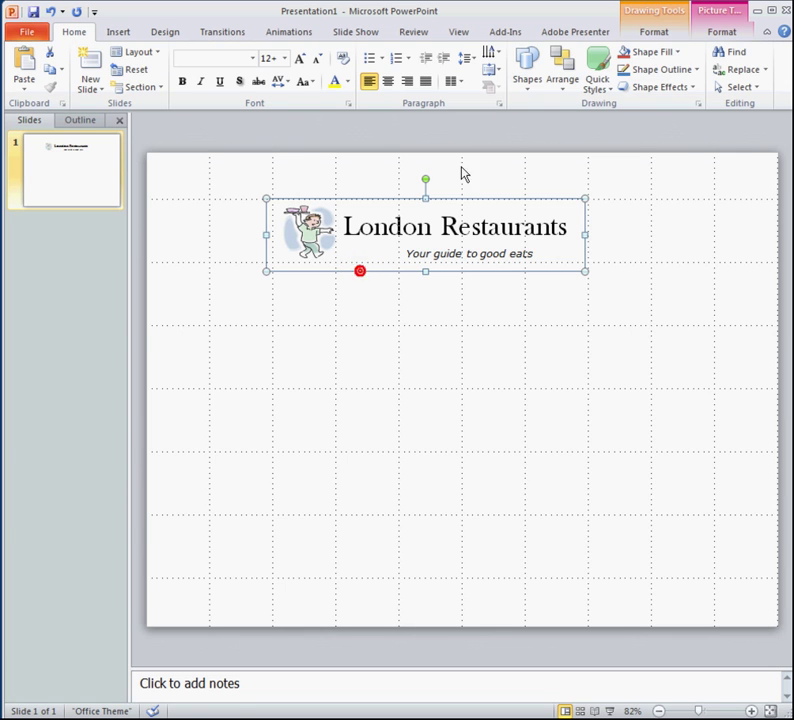
# Step: Try a glossy, beveled blue shape style on the grouped London Restaurants header, and undo it
pyautogui.click(655, 33)
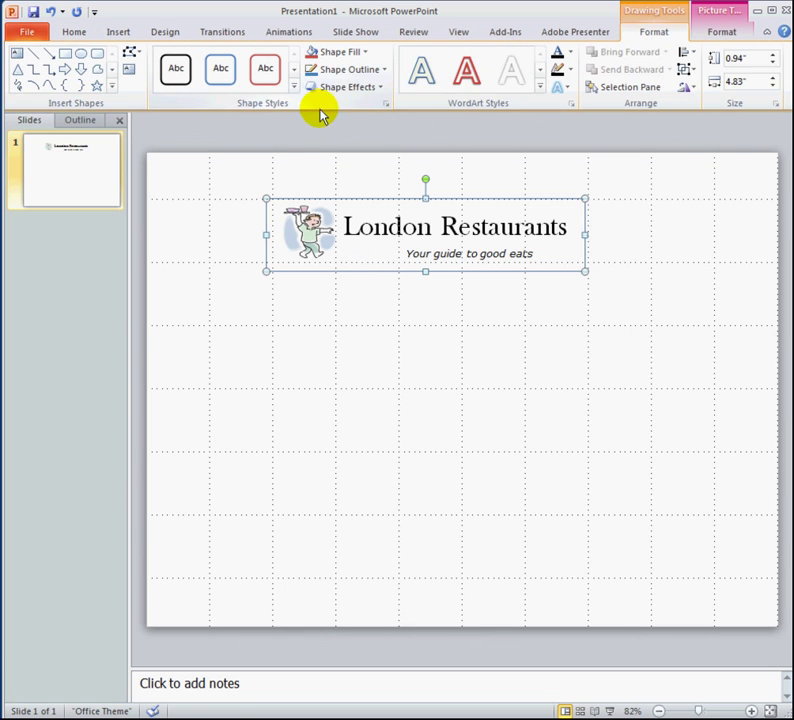
pyautogui.click(376, 87)
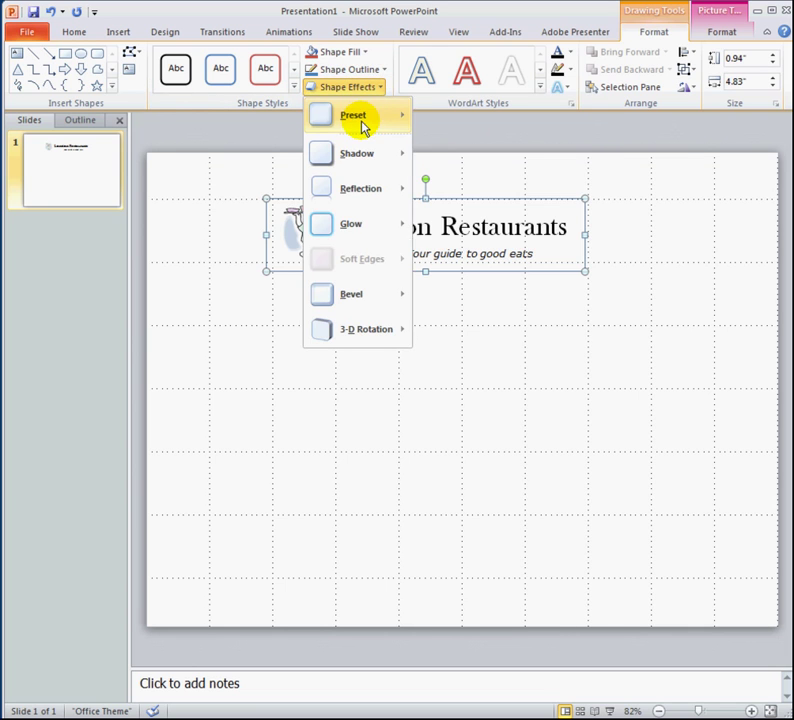
pyautogui.moveTo(362, 123)
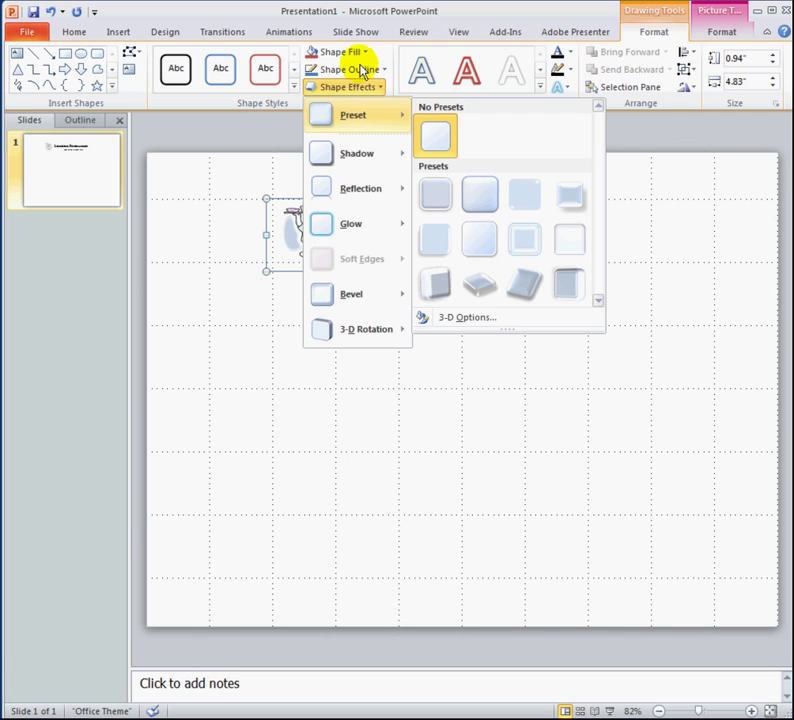
pyautogui.click(293, 88)
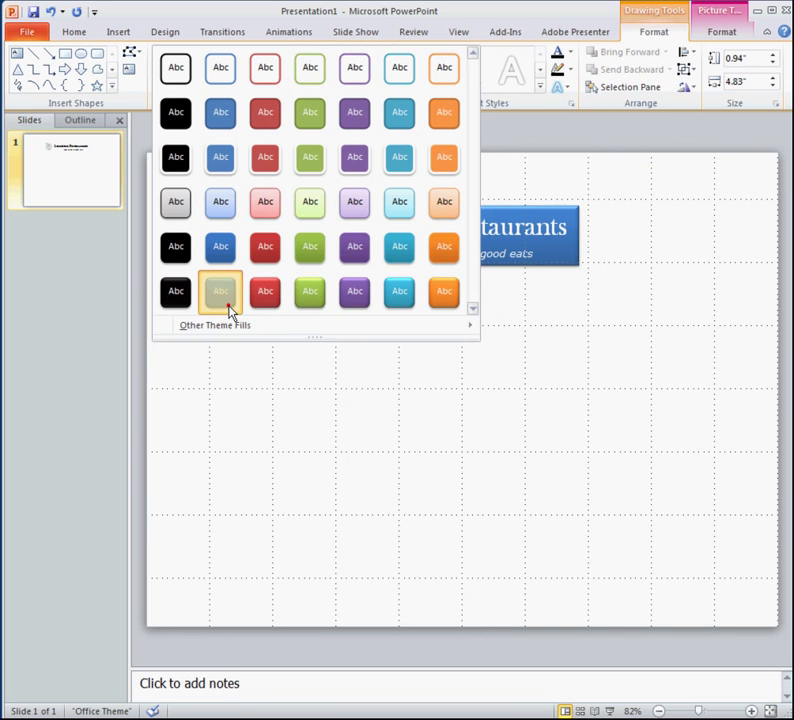
pyautogui.click(226, 306)
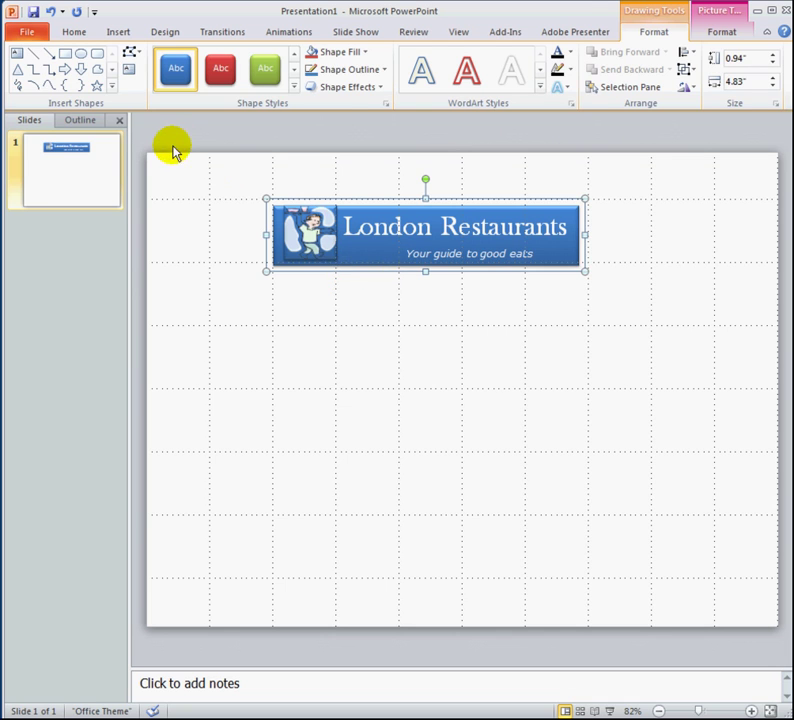
pyautogui.click(264, 296)
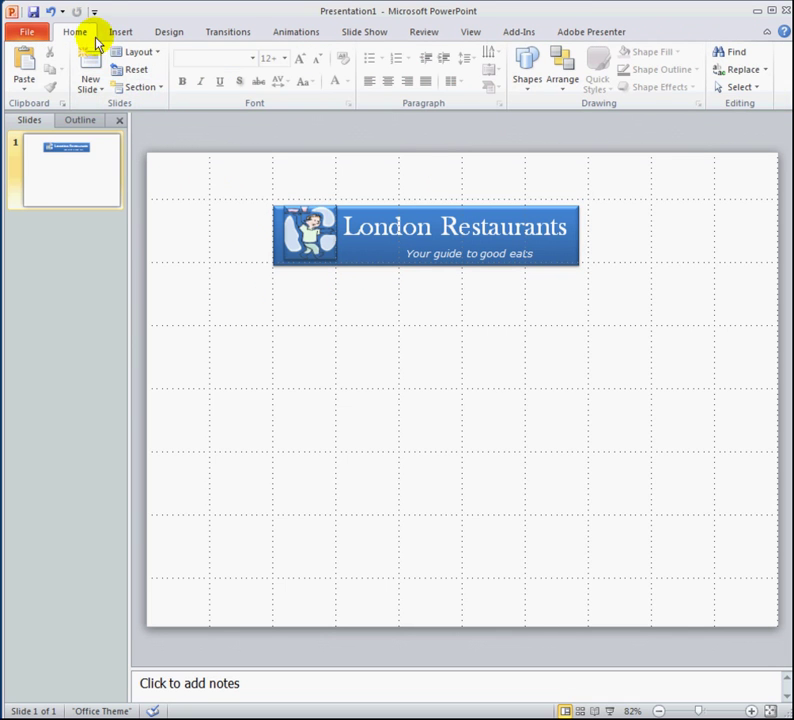
pyautogui.click(51, 12)
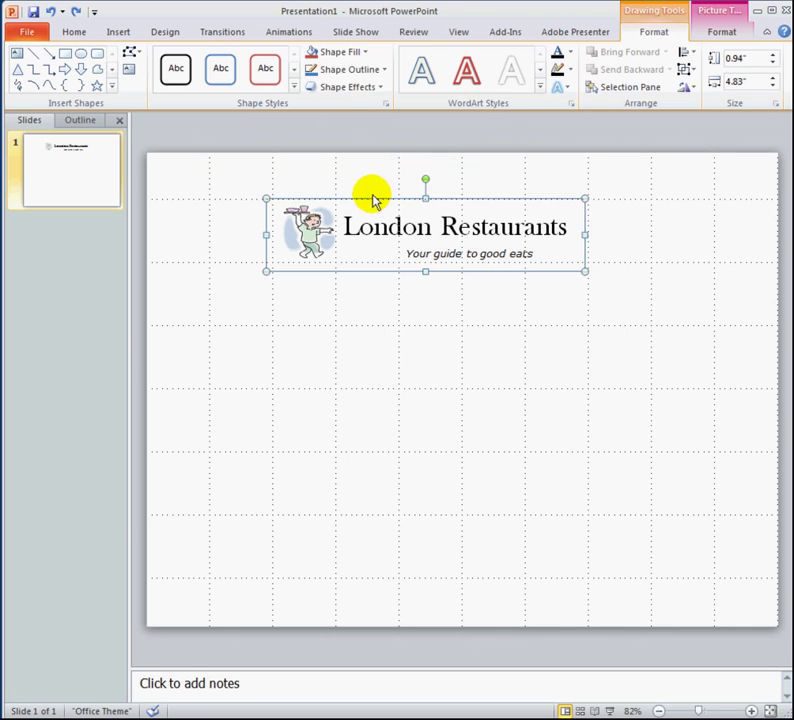
# Step: Fill the title text box inside the group with a blue gradient, dark along its upper edge and lighter along its lower edge
pyautogui.click(371, 195)
pyautogui.click(378, 251)
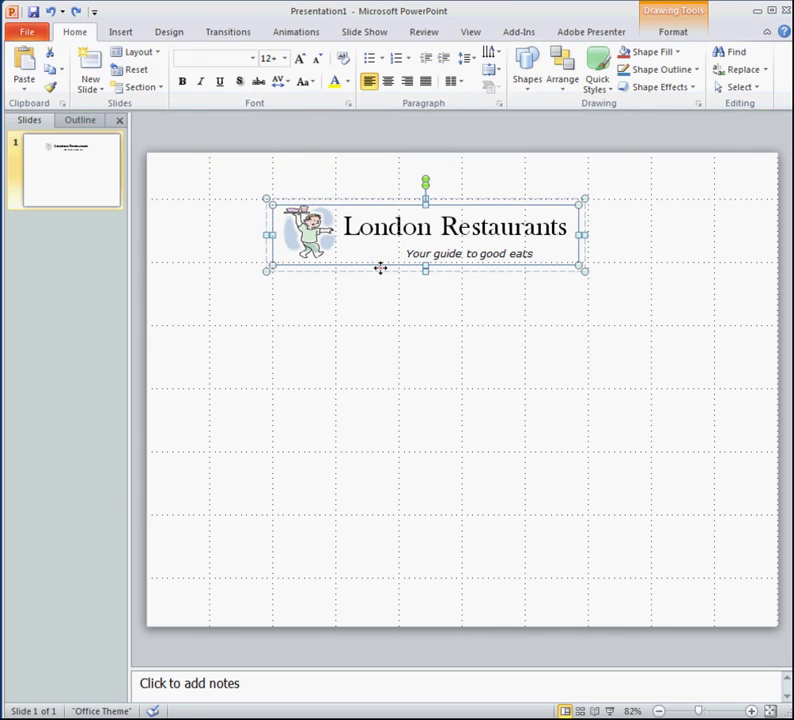
pyautogui.doubleClick(380, 268)
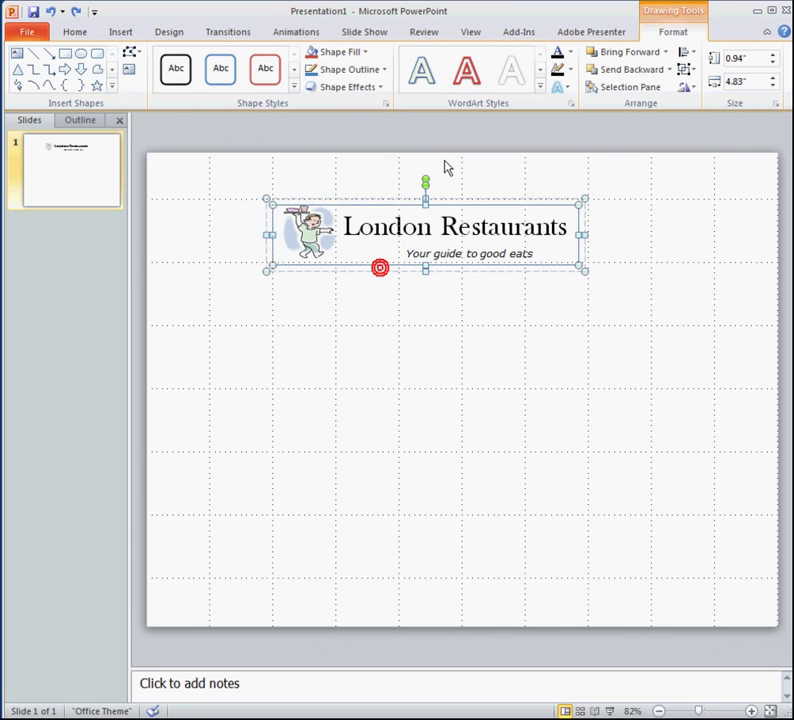
pyautogui.click(350, 54)
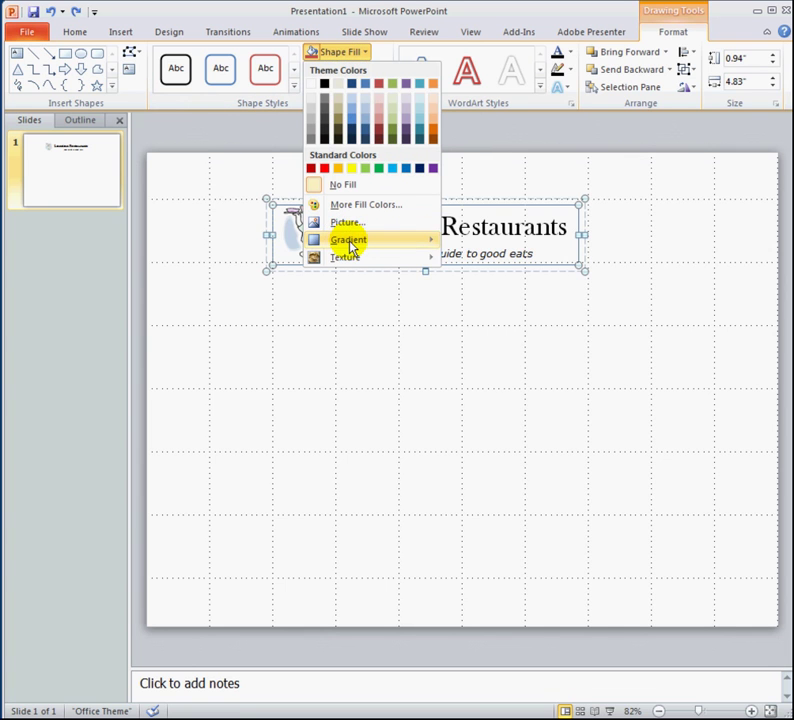
pyautogui.moveTo(351, 244)
pyautogui.click(494, 443)
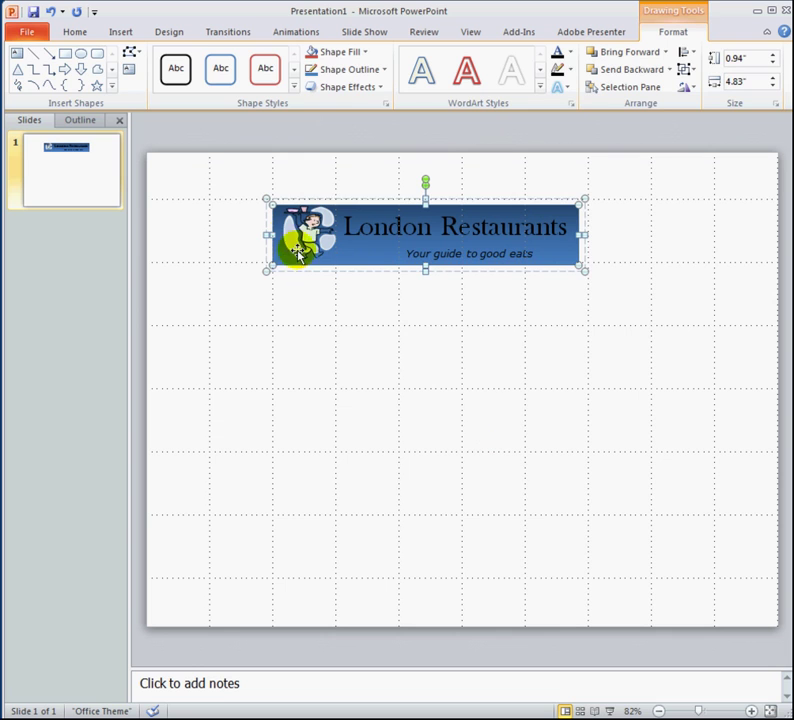
pyautogui.click(346, 334)
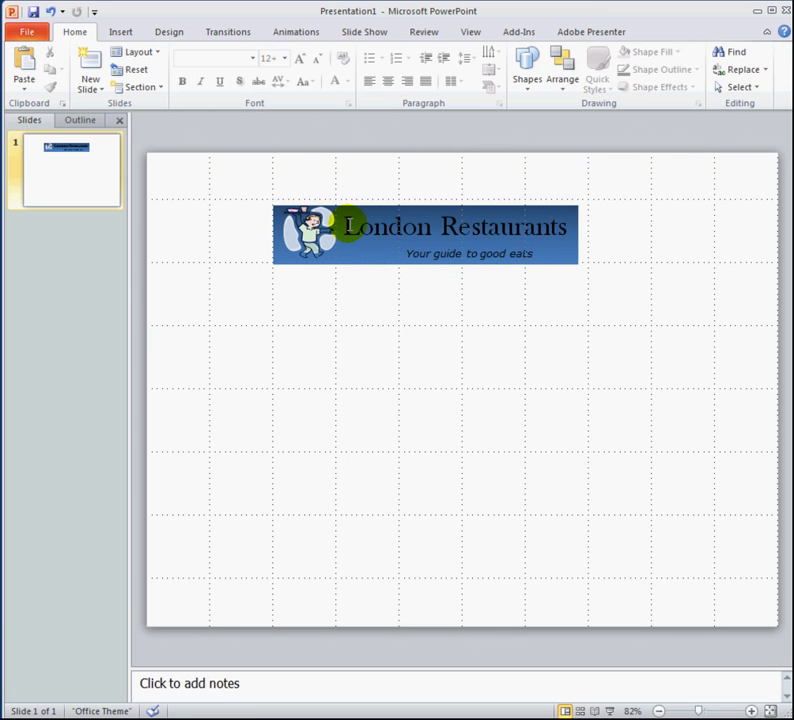
# Step: Undo the title box's gradient fill, try a fossil fish texture fill on it instead, and undo that texture
pyautogui.click(52, 12)
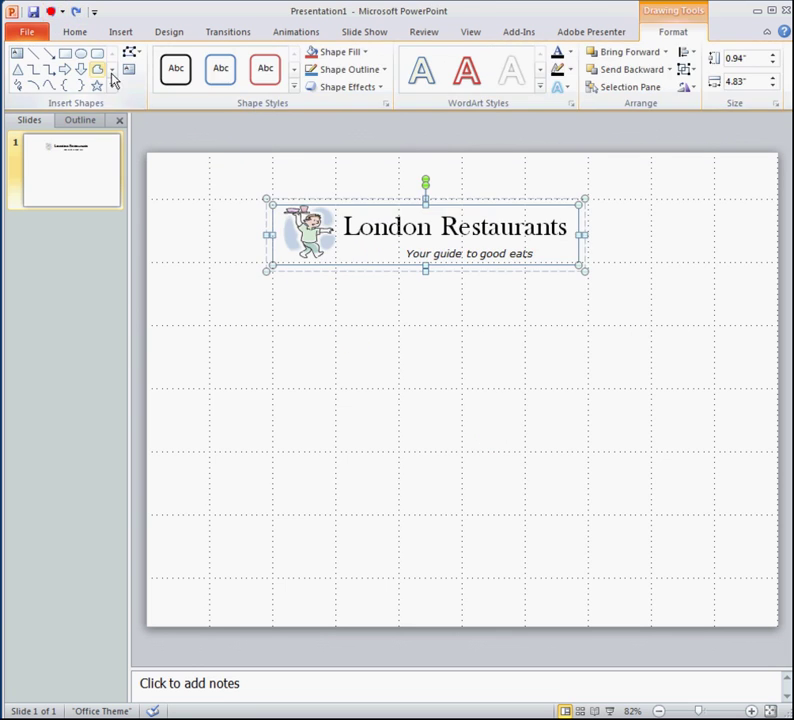
pyautogui.click(363, 51)
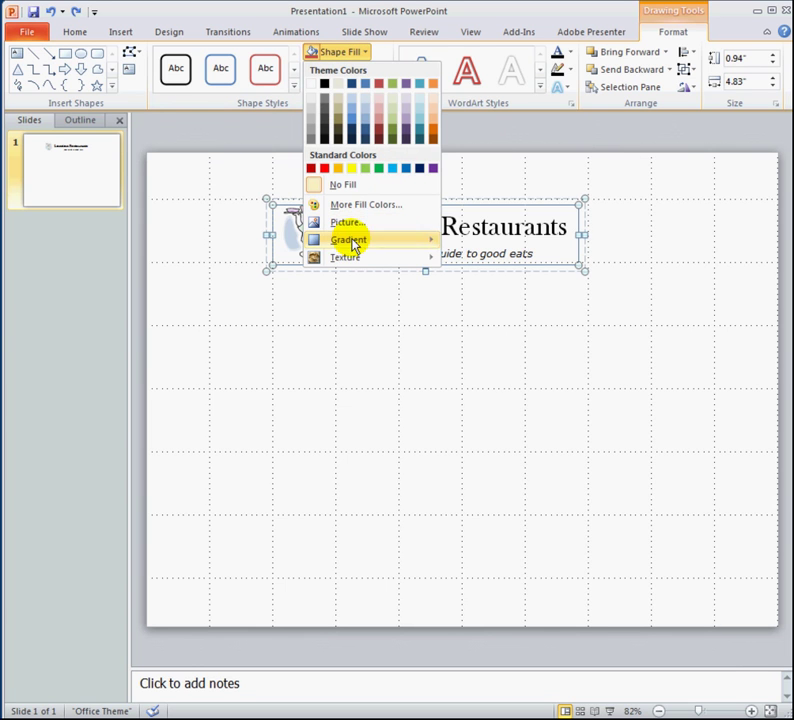
pyautogui.moveTo(354, 260)
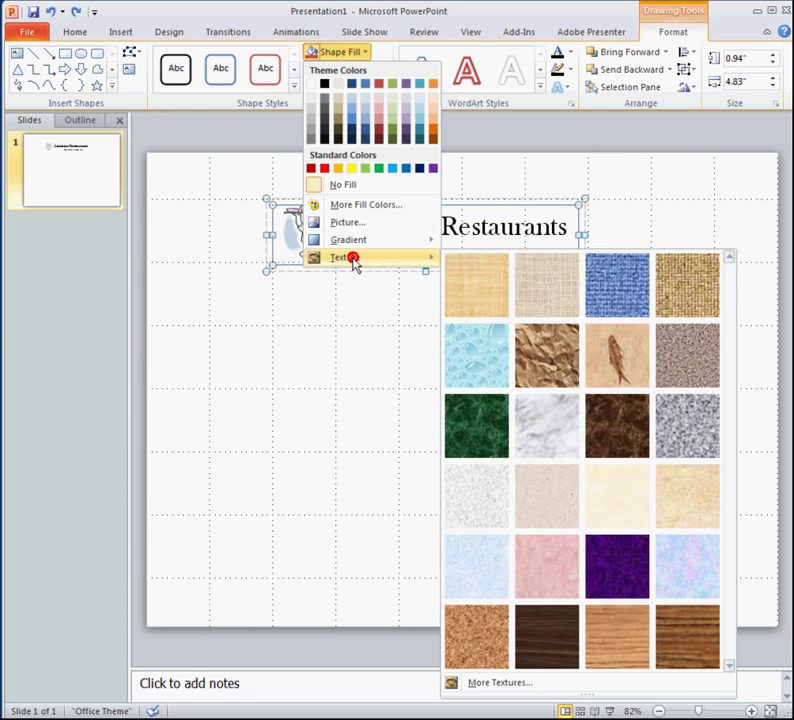
pyautogui.click(625, 379)
pyautogui.click(372, 331)
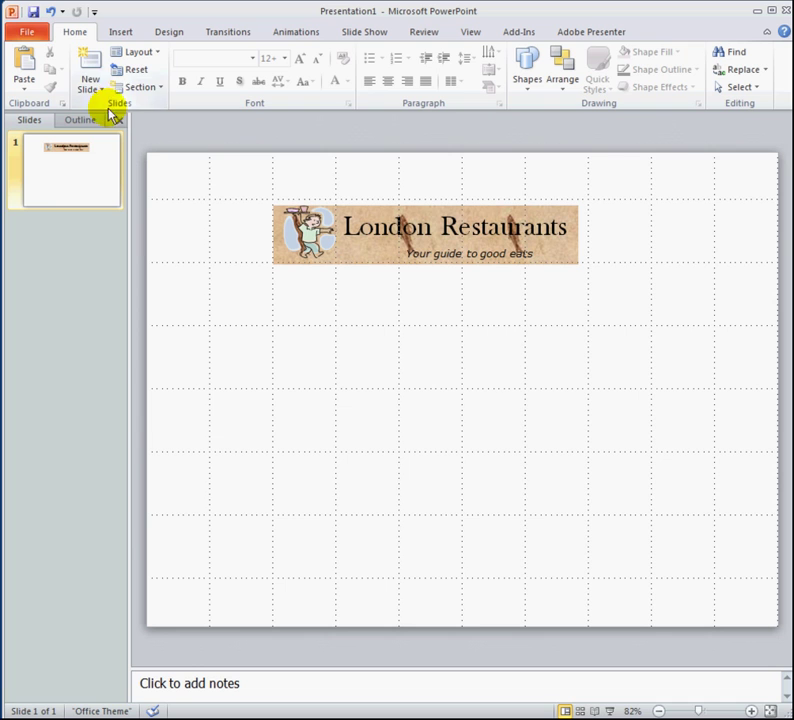
pyautogui.click(50, 12)
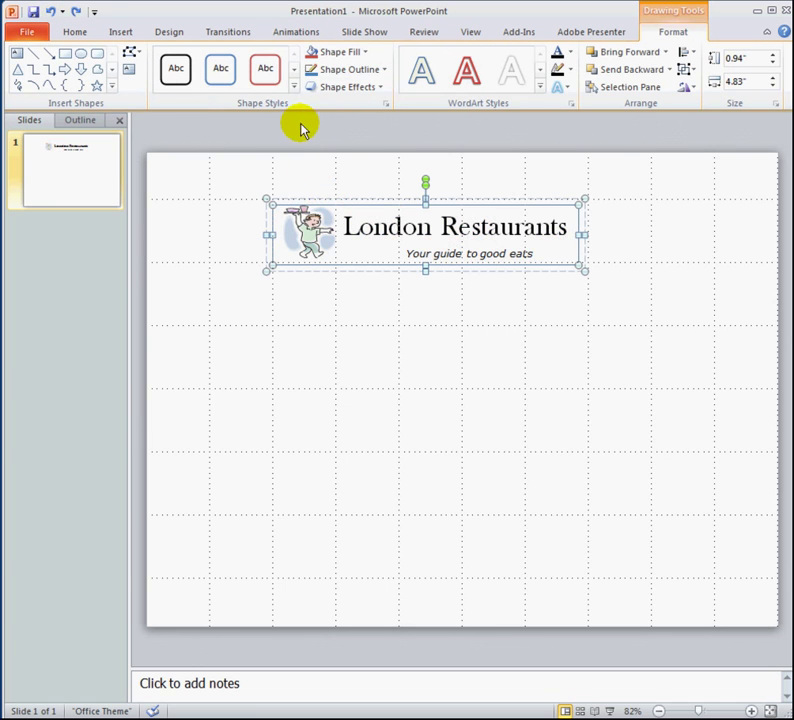
# Step: Fill the title text box inside the header group with the picture img35.jpg from the Pictures library
pyautogui.click(349, 55)
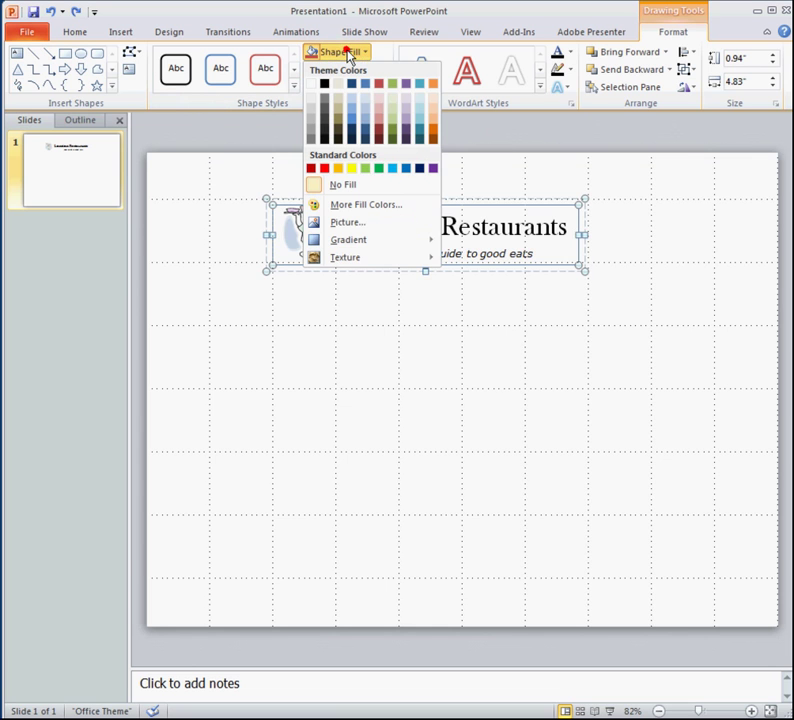
pyautogui.click(350, 224)
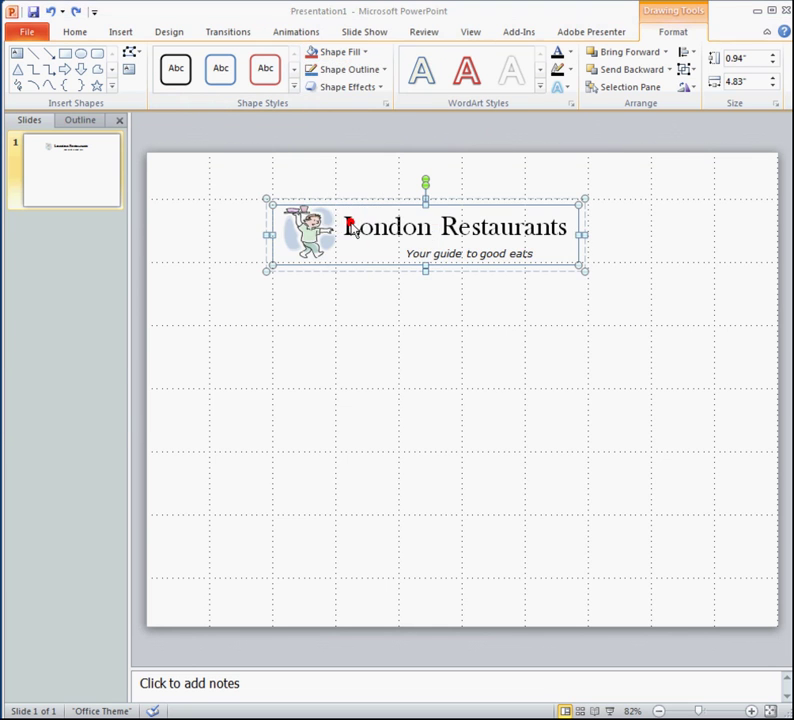
pyautogui.moveTo(759, 198); pyautogui.dragTo(759, 255)
pyautogui.click(605, 247)
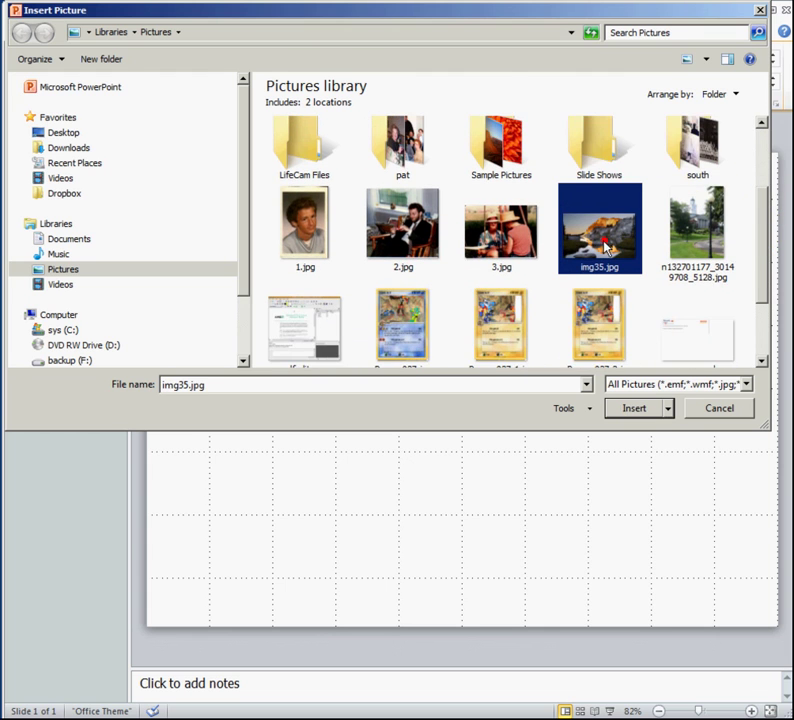
pyautogui.click(613, 415)
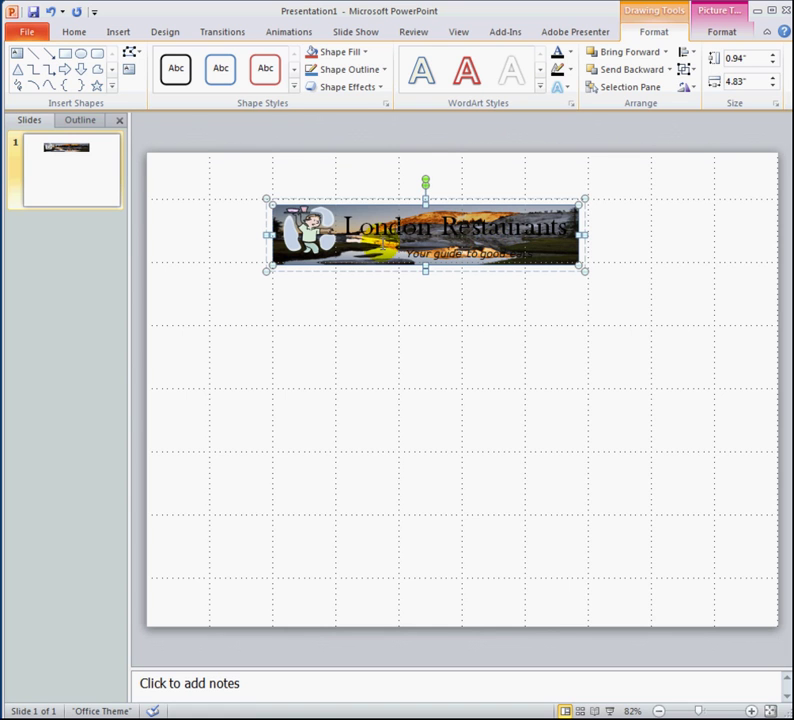
# Step: Make the London Restaurants title bold and yellow, and color the tagline "Your guide to good eats" yellow
pyautogui.moveTo(439, 225); pyautogui.dragTo(555, 228)
pyautogui.click(428, 228)
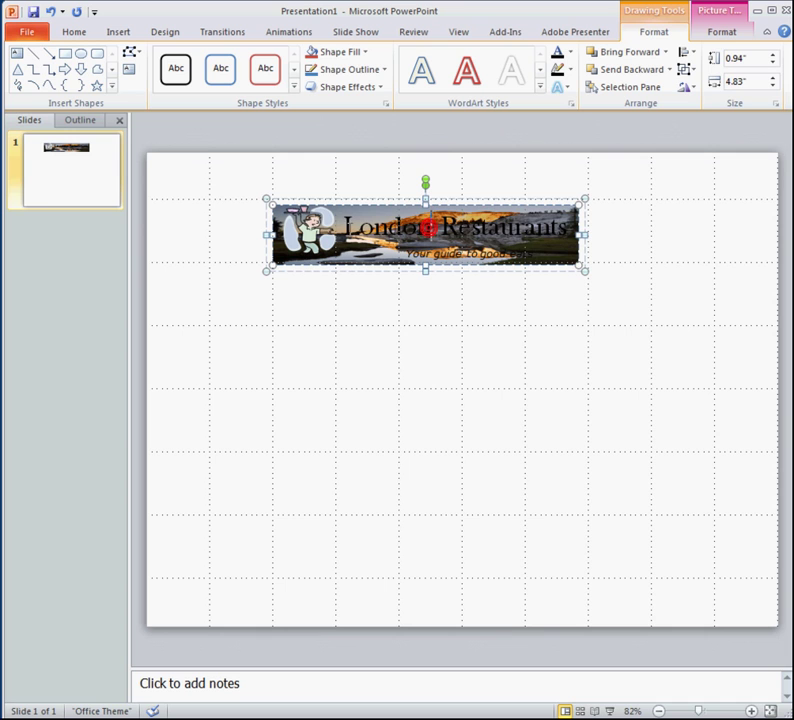
pyautogui.moveTo(380, 245); pyautogui.dragTo(548, 240)
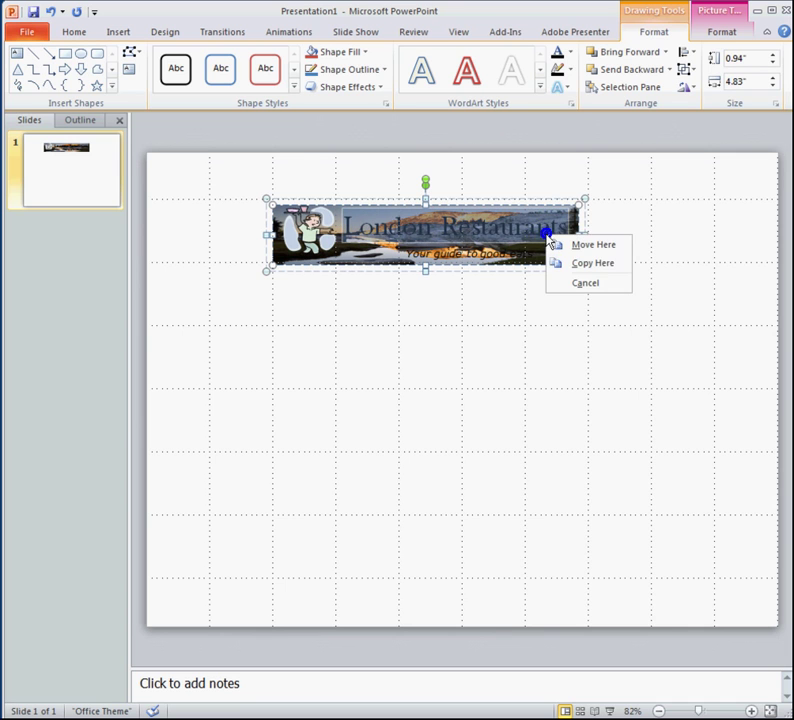
pyautogui.rightClick(539, 228)
pyautogui.rightClick(499, 223)
pyautogui.rightClick(458, 223)
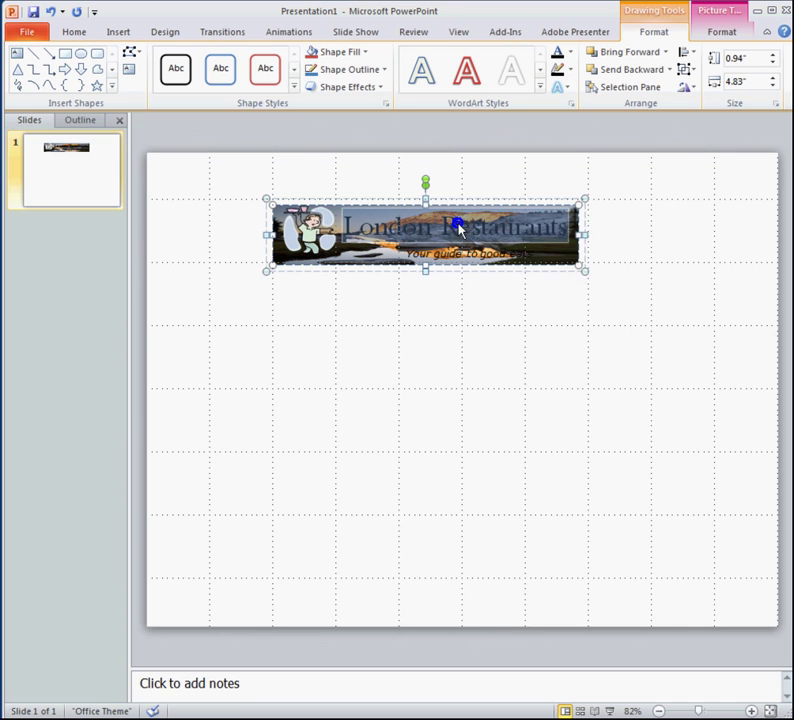
pyautogui.click(560, 207)
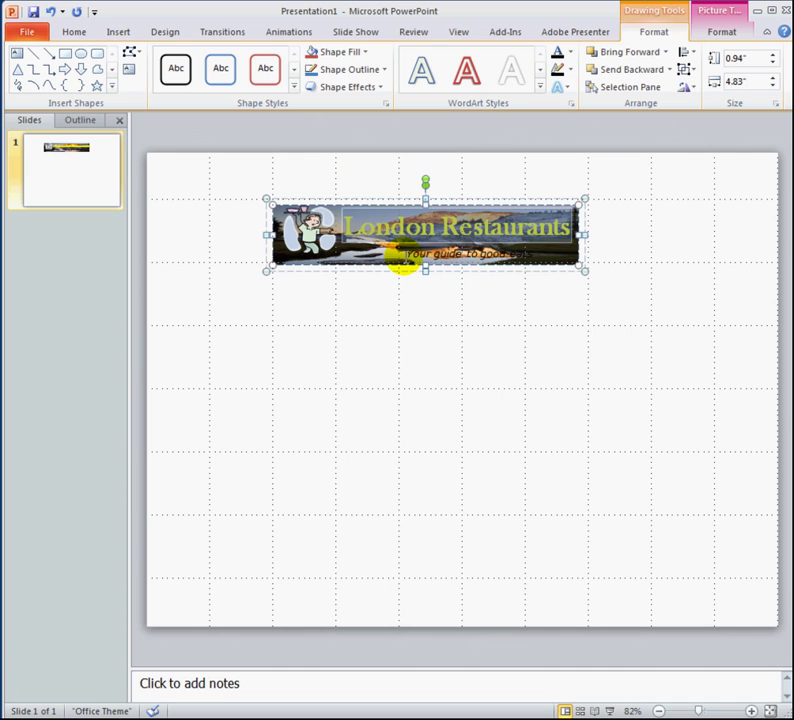
pyautogui.click(403, 257)
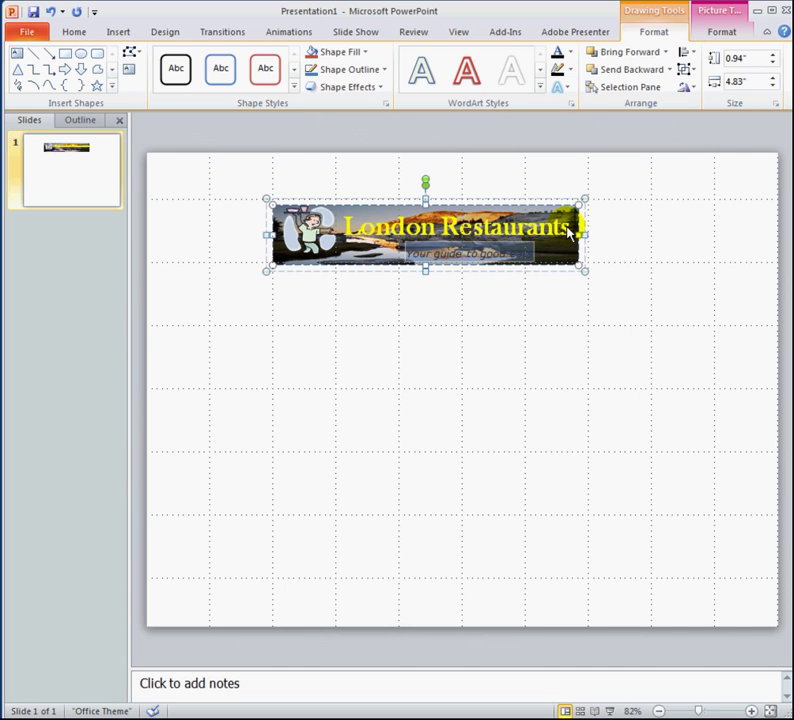
pyautogui.click(475, 298)
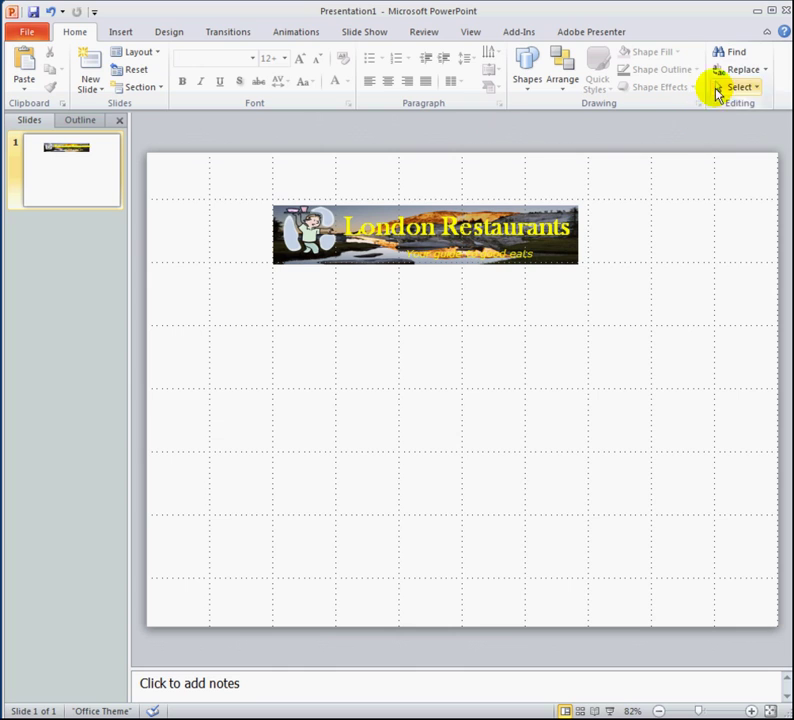
# Step: Switch to Greenstone Librarian Interface and set the collection's 'about page' image to Picture3.png from the Desktop
pyautogui.click(757, 17)
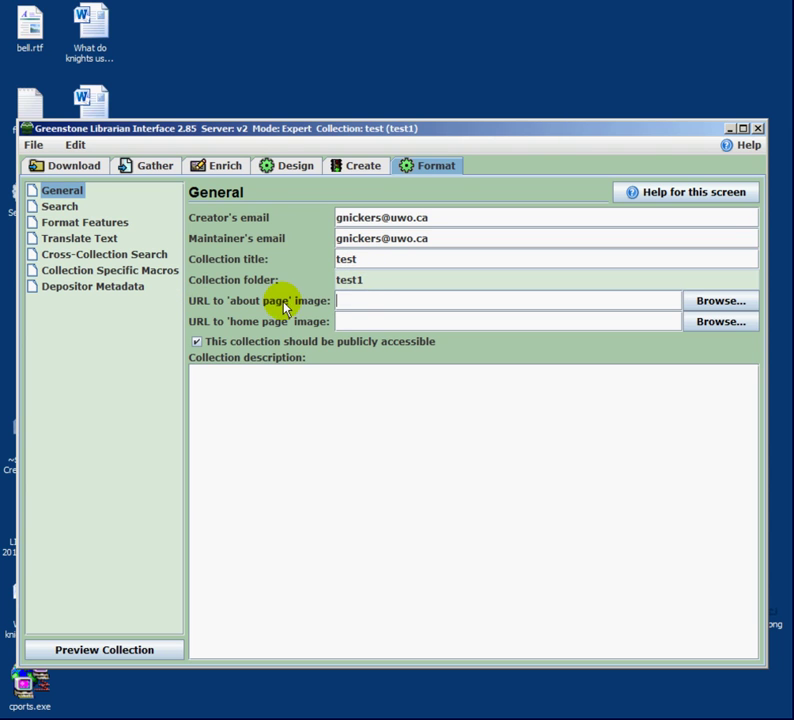
pyautogui.click(700, 303)
pyautogui.click(465, 336)
pyautogui.moveTo(472, 358); pyautogui.dragTo(470, 386)
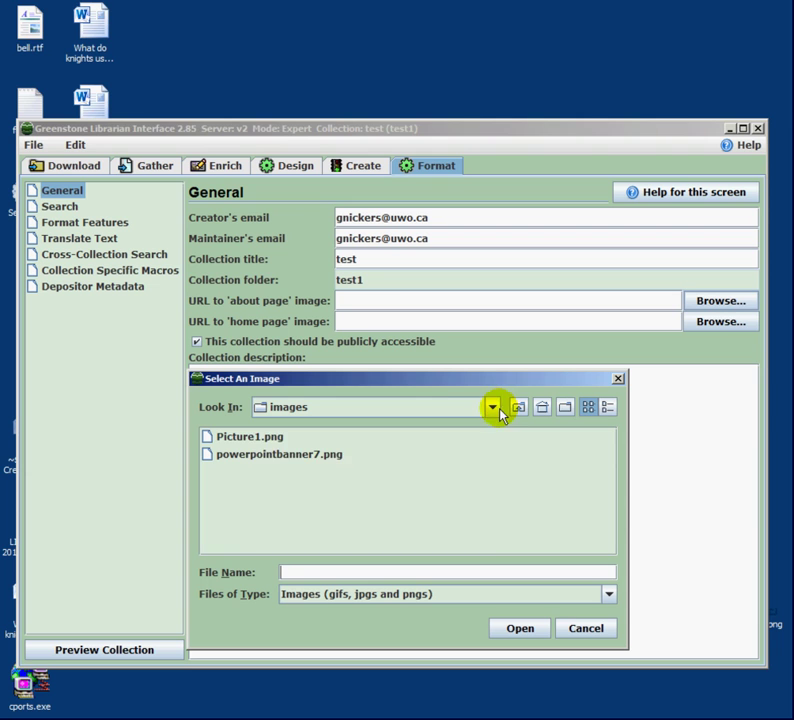
pyautogui.click(496, 408)
pyautogui.moveTo(493, 494); pyautogui.dragTo(489, 452)
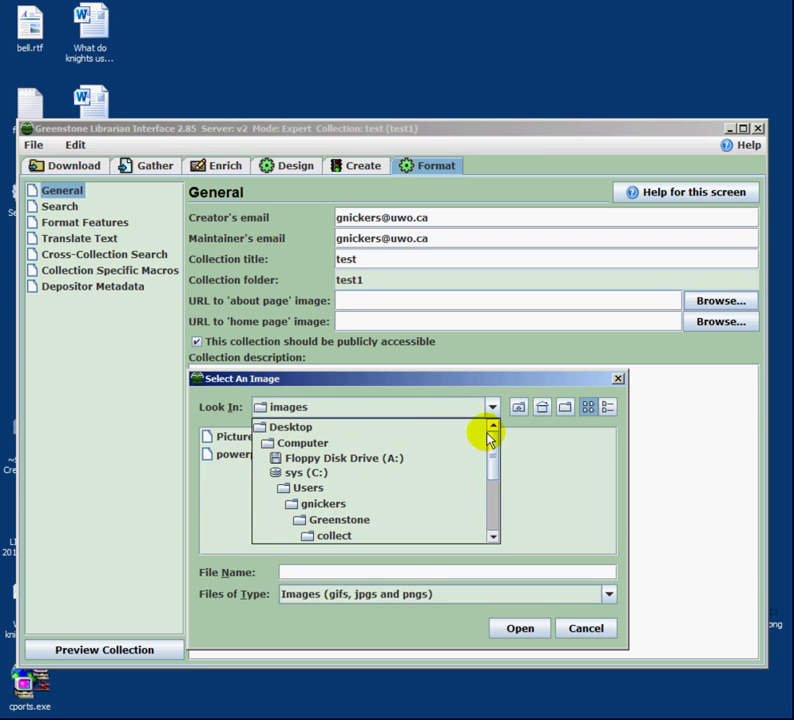
pyautogui.click(288, 427)
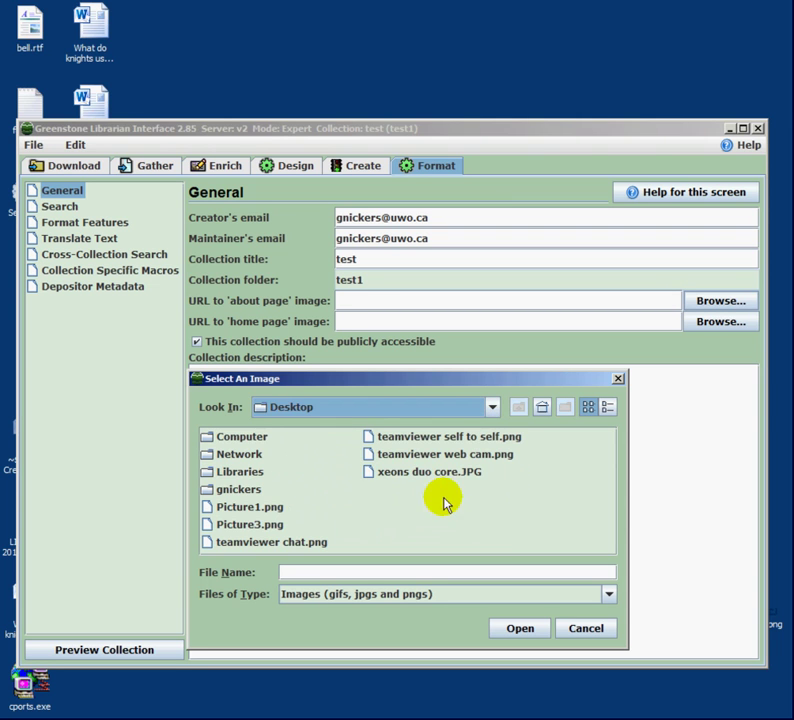
pyautogui.click(255, 524)
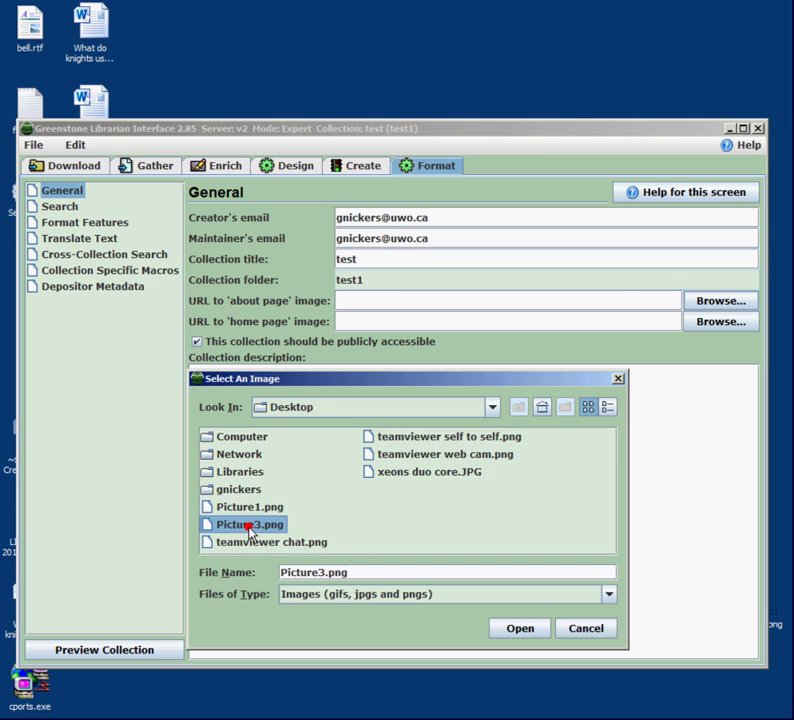
pyautogui.click(513, 628)
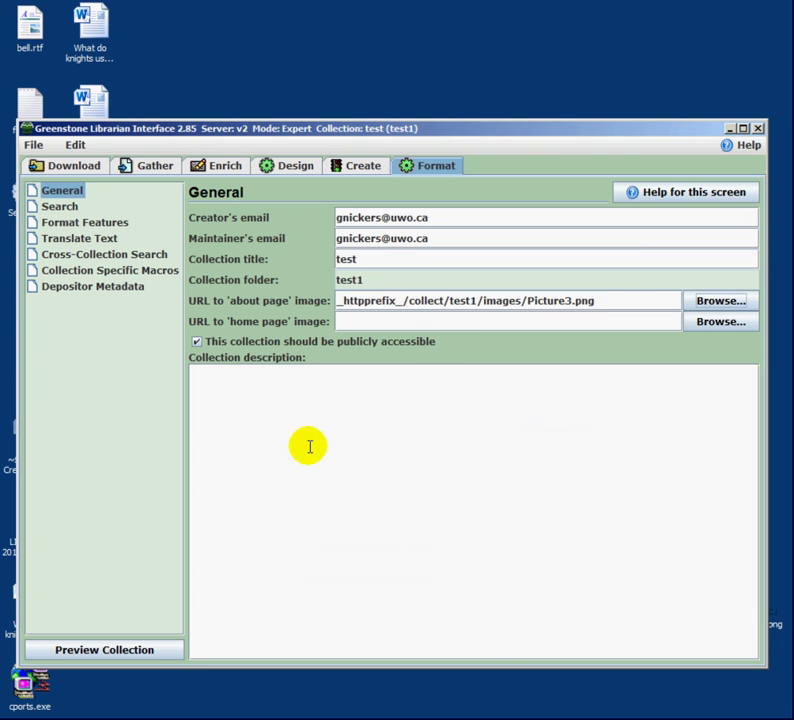
# Step: Preview the test collection's about page in the browser, check its header and description text, and return to Greenstone
pyautogui.click(155, 651)
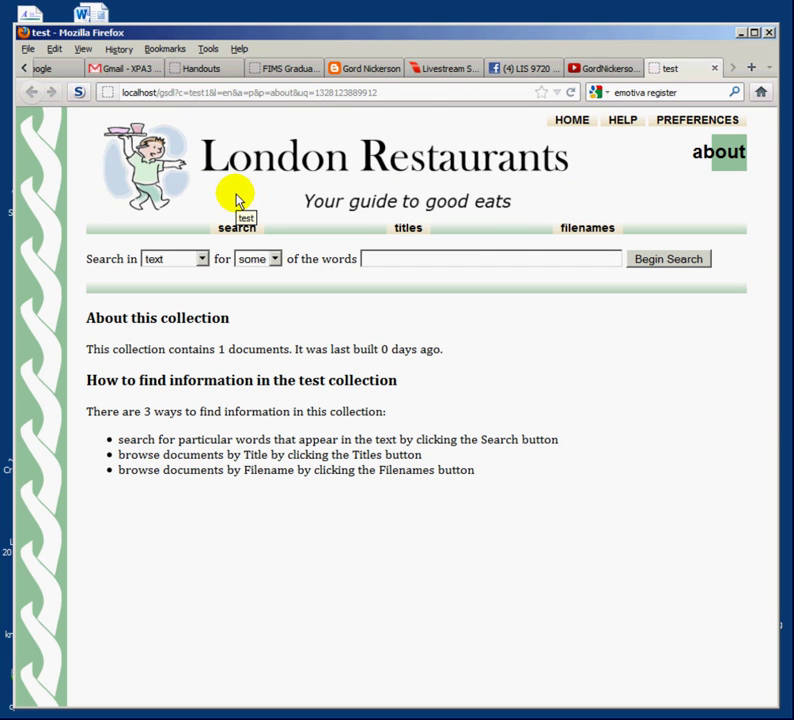
pyautogui.moveTo(88, 318); pyautogui.dragTo(475, 470)
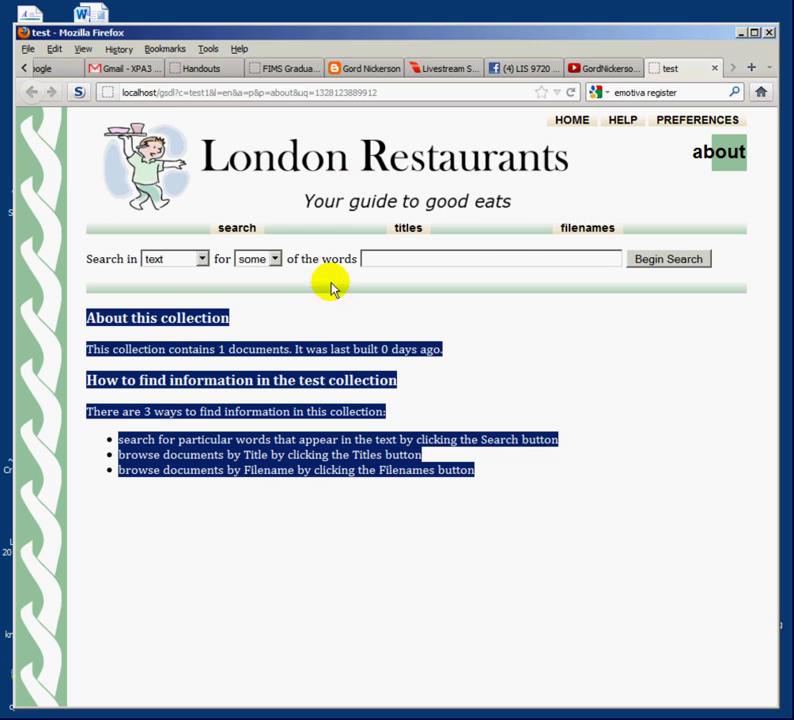
pyautogui.click(368, 719)
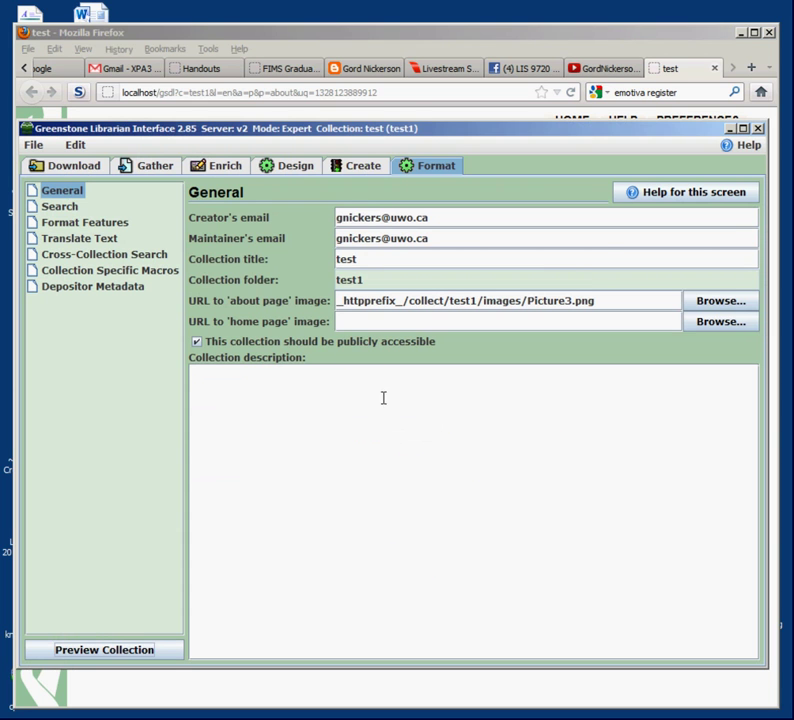
# Step: Set the 'about page' image to powerpointbanner7.png from the collection's images folder and preview the collection
pyautogui.click(700, 302)
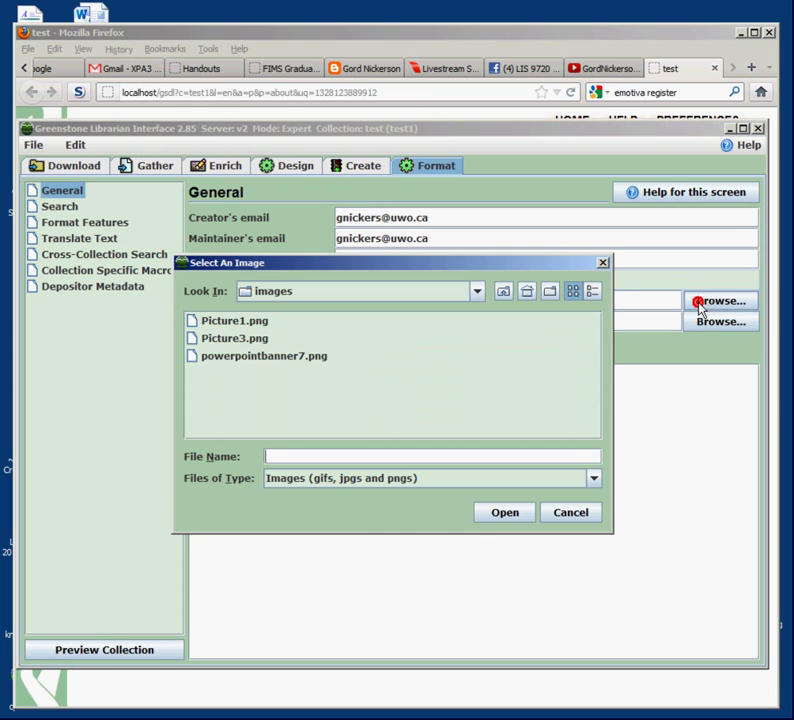
pyautogui.click(254, 356)
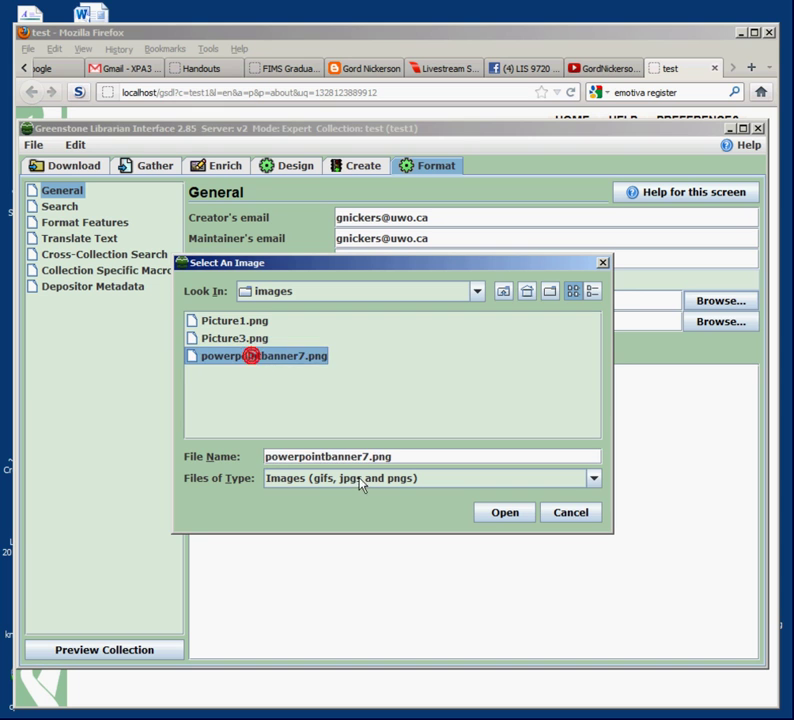
pyautogui.click(505, 513)
pyautogui.click(140, 651)
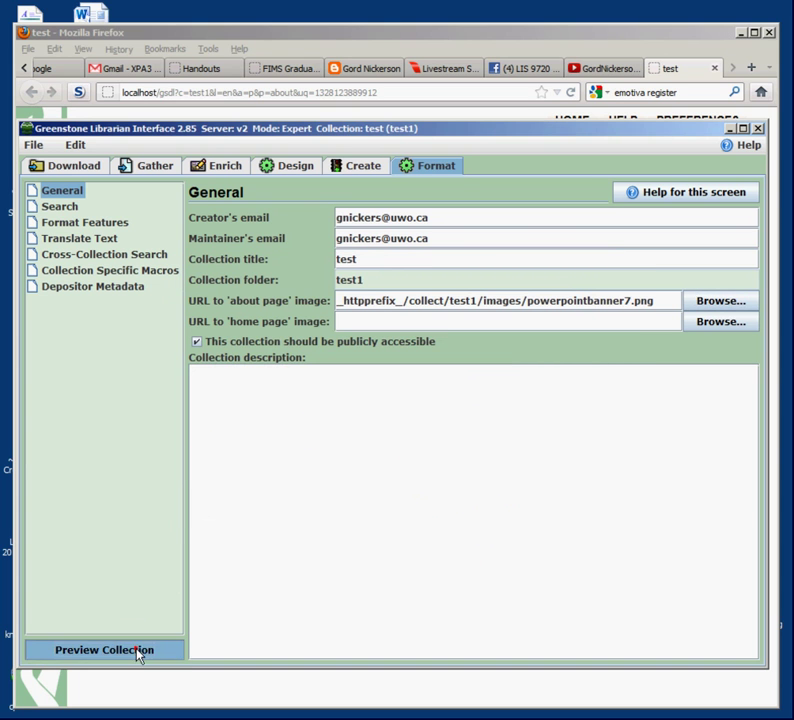